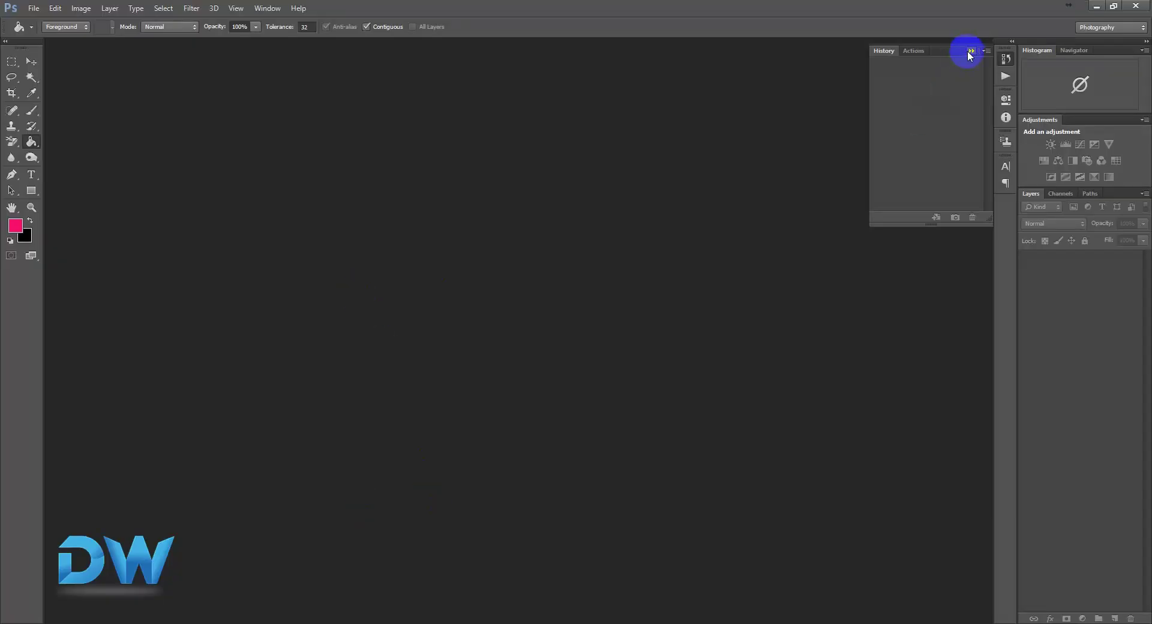
Step: Collapse the History panel and open cover.jpg together with the haircuts-latest-beautiful JPG from the 10th folder
left_click(969, 51)
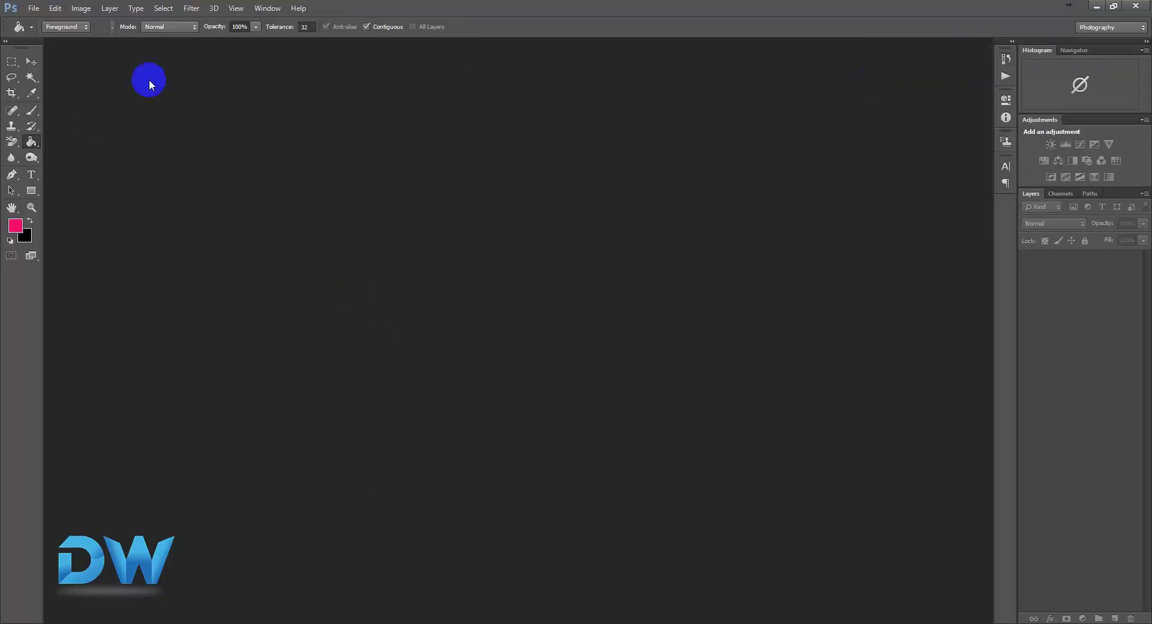
left_click(33, 9)
left_click(48, 37)
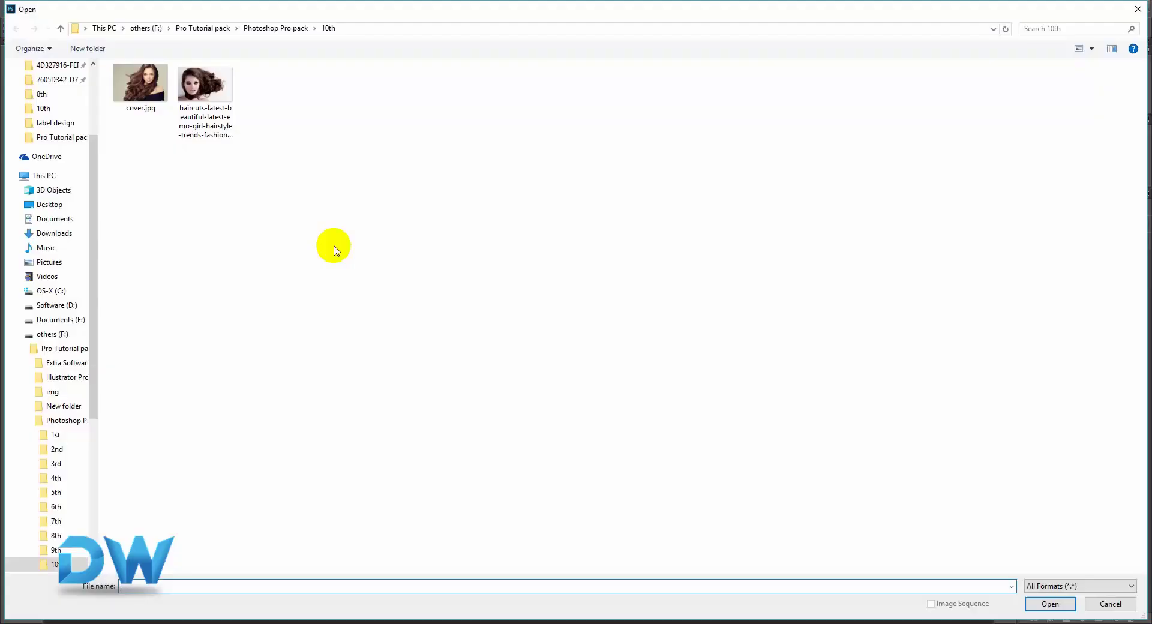
left_click(221, 99)
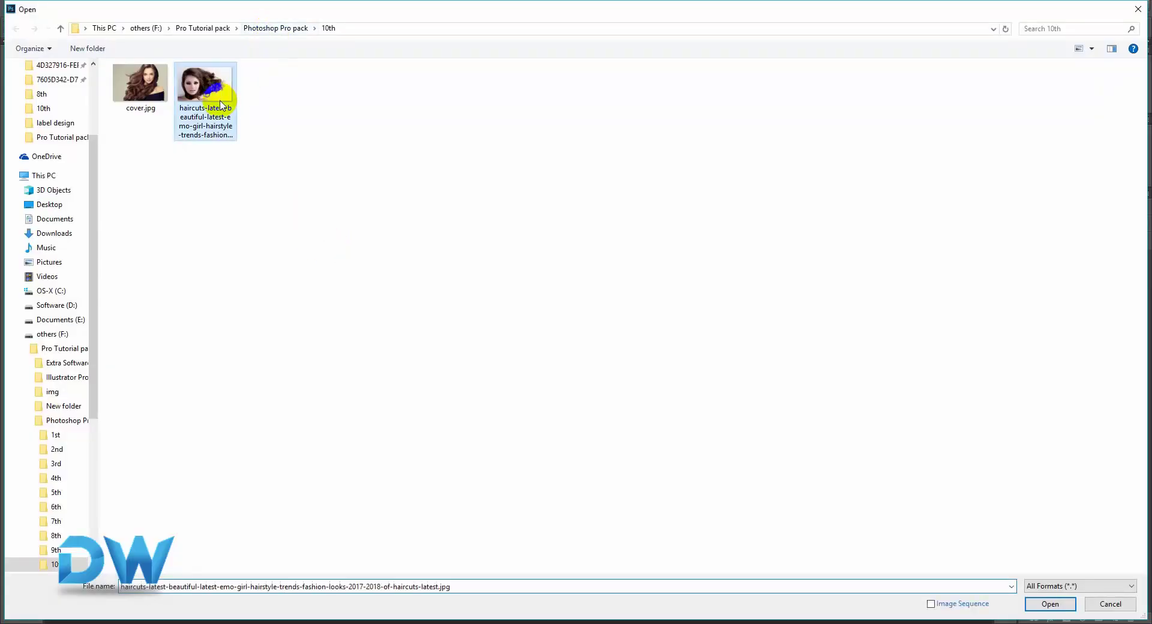
left_click(155, 108, "ctrl")
left_click(1049, 603)
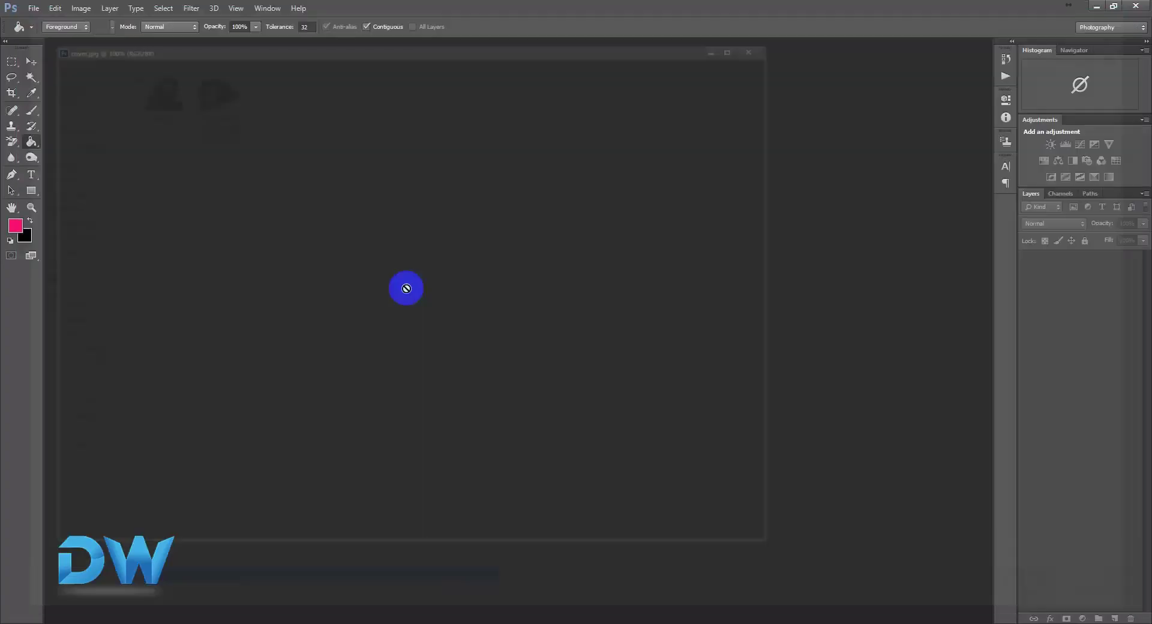
Step: Arrange the two floating image windows and dock them as tabbed documents
left_click_drag(501, 61, 801, 328)
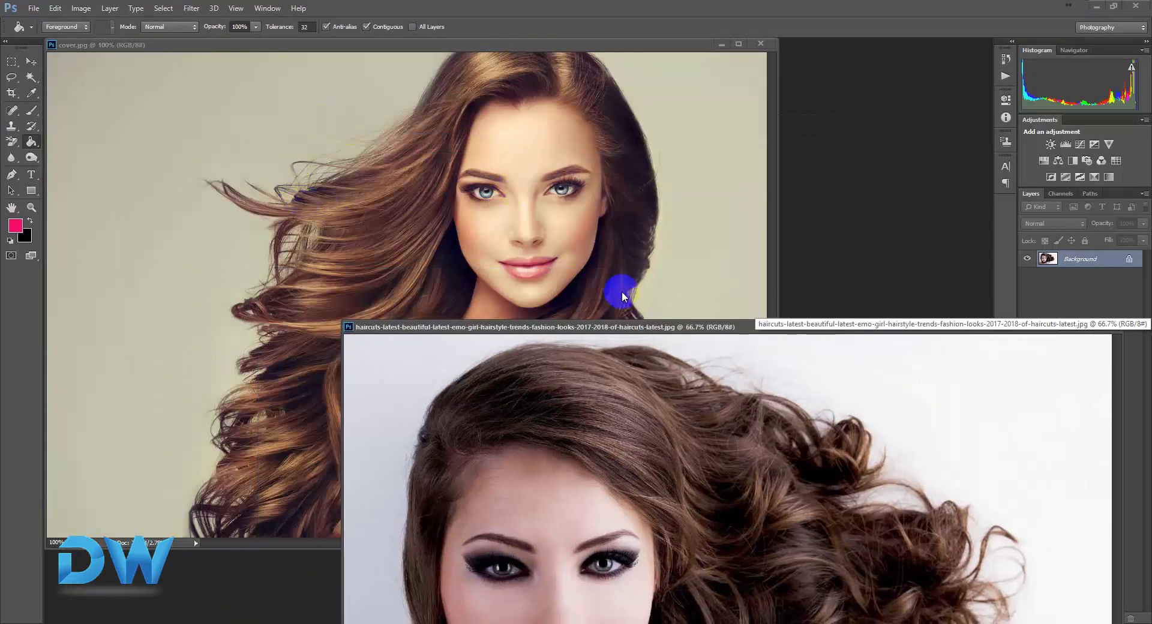
left_click_drag(627, 327, 804, 44)
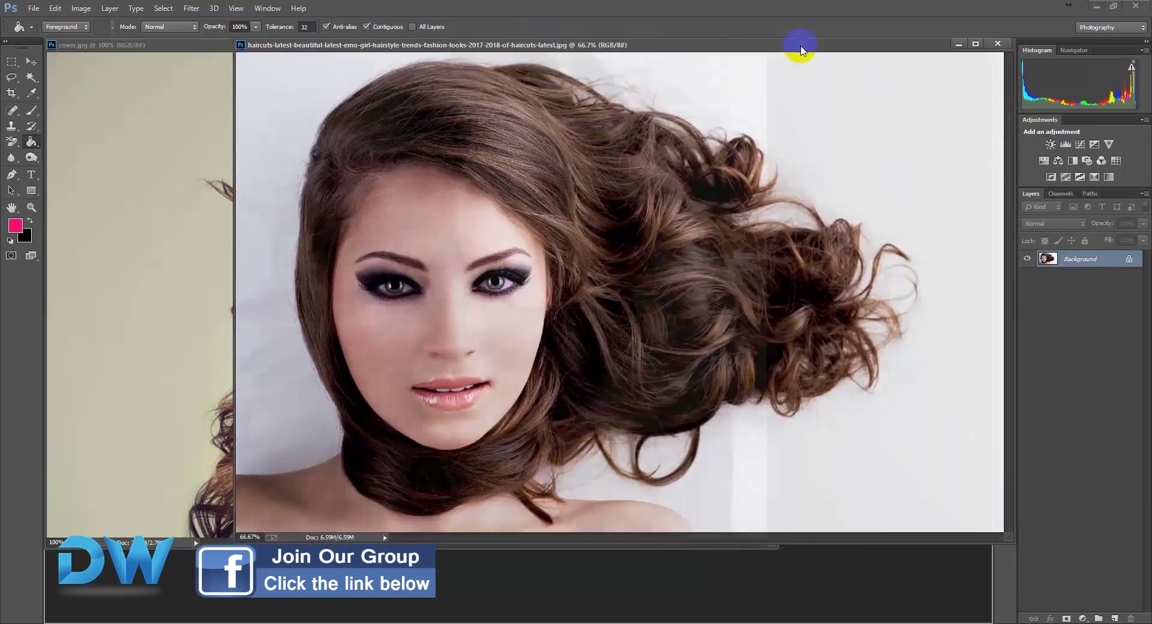
left_click_drag(703, 52, 640, 106)
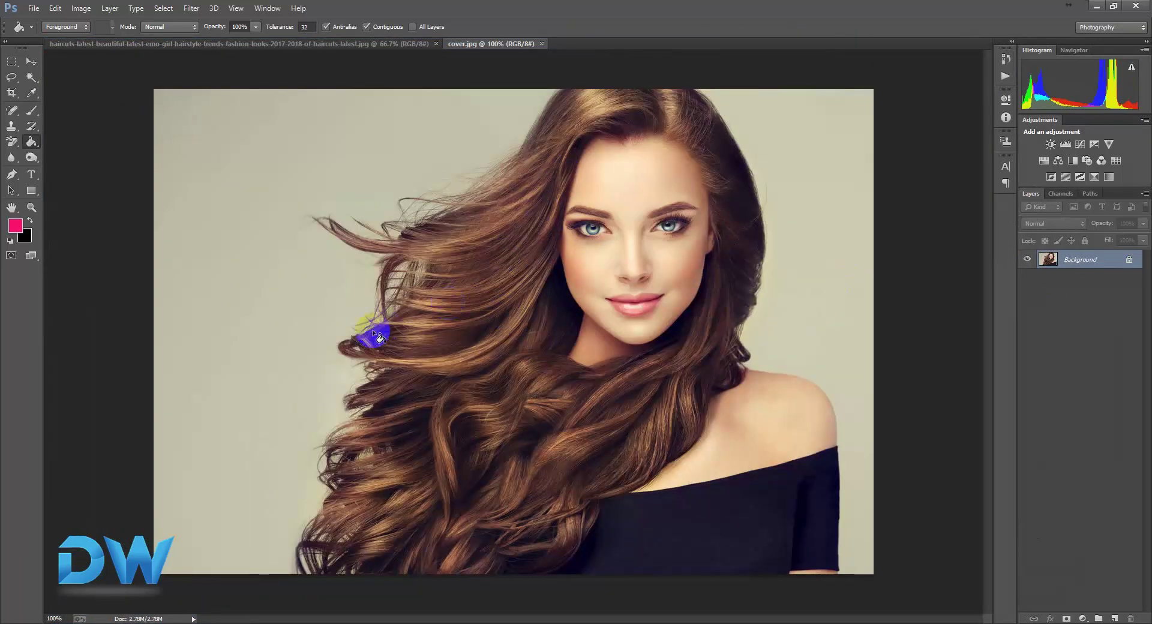
Step: Examine the loose hair strands in cover.jpg up close and bring up the haircuts image for comparison
left_click_drag(403, 279, 483, 270)
scroll(402, 264, "down", 2)
scroll(567, 276, "down", 2)
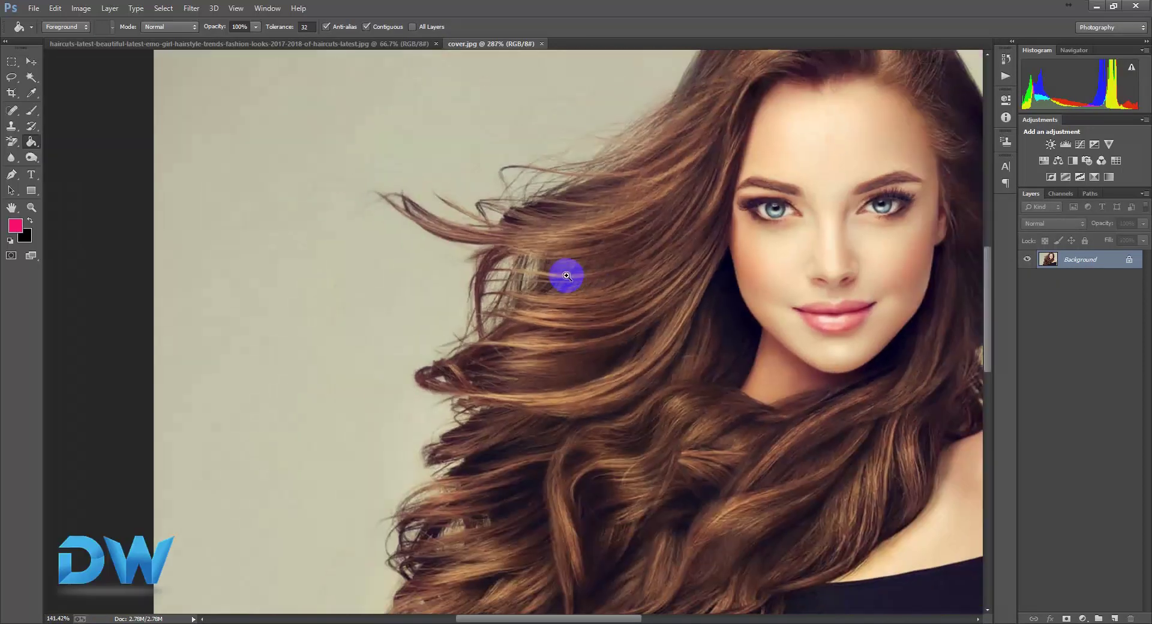
scroll(566, 276, "down", 3)
scroll(540, 257, "up", 3)
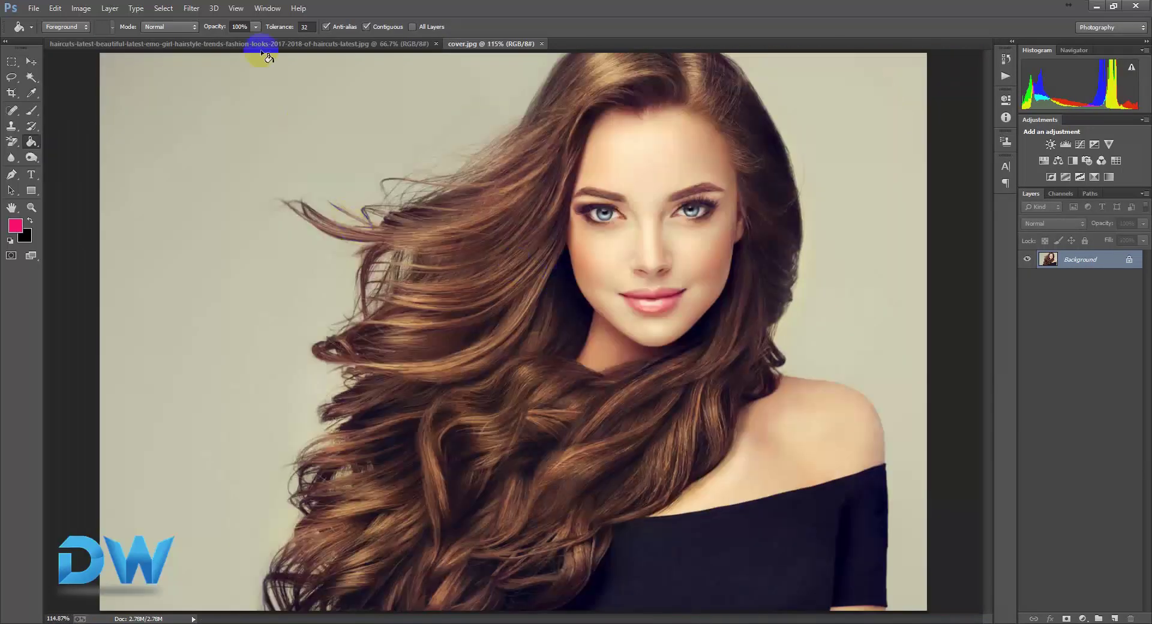
left_click(261, 46)
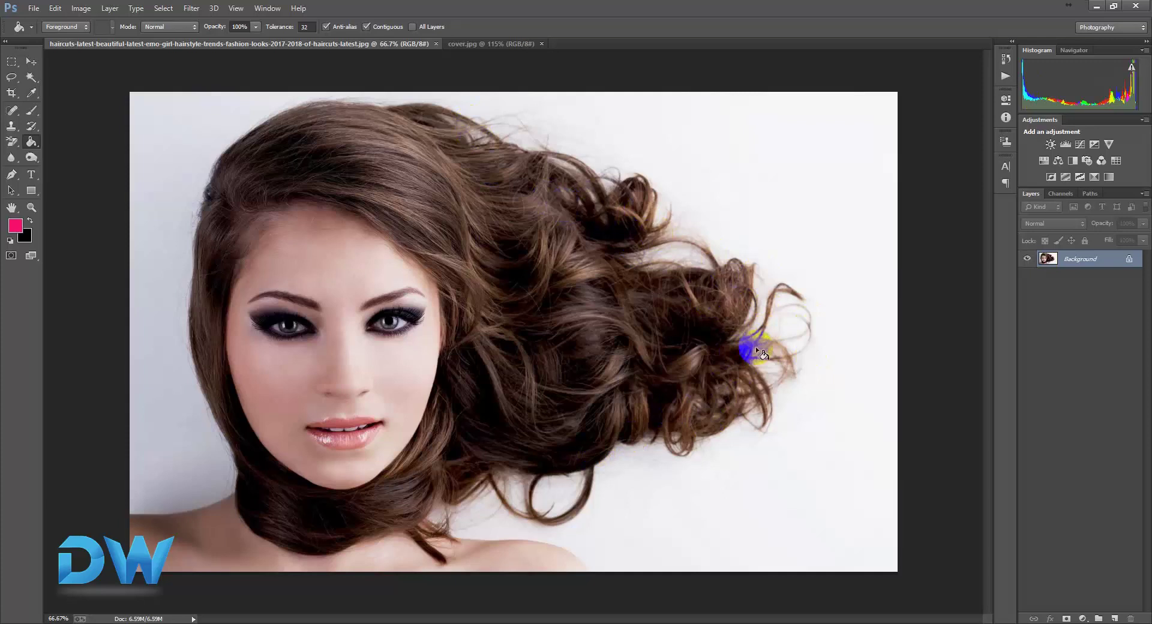
Step: Open the 2017-EC-Small-Cars-Mazda-3-hatchback.jpg image from the img folder and dock it as a tab
left_click(30, 9)
left_click(50, 35)
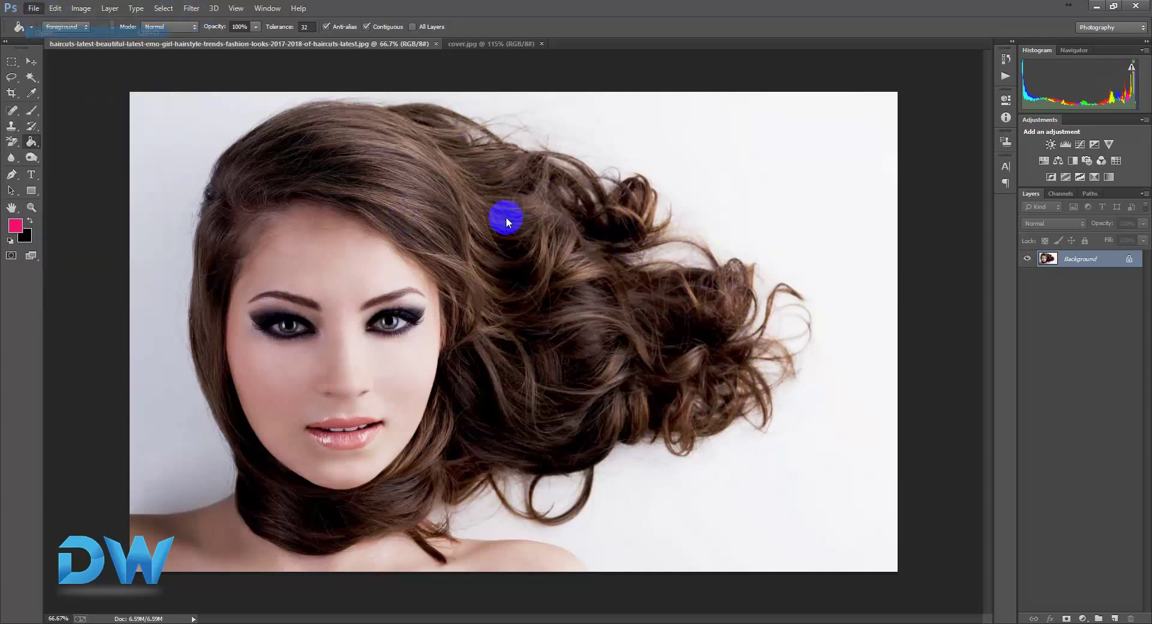
left_click(204, 28)
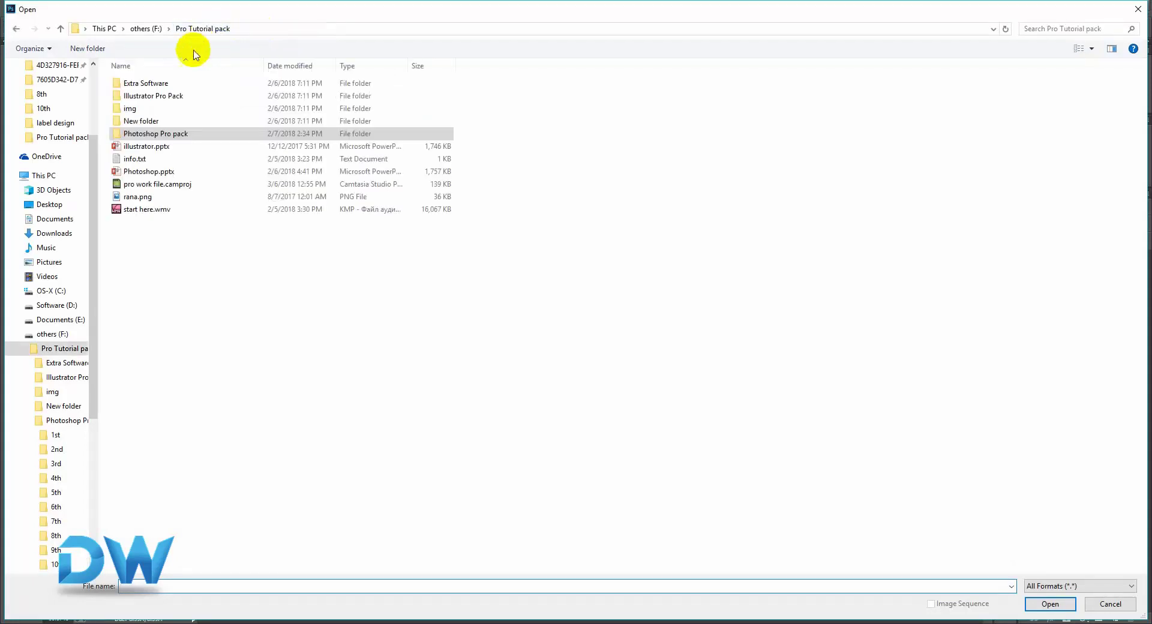
double_click(133, 109)
double_click(206, 96)
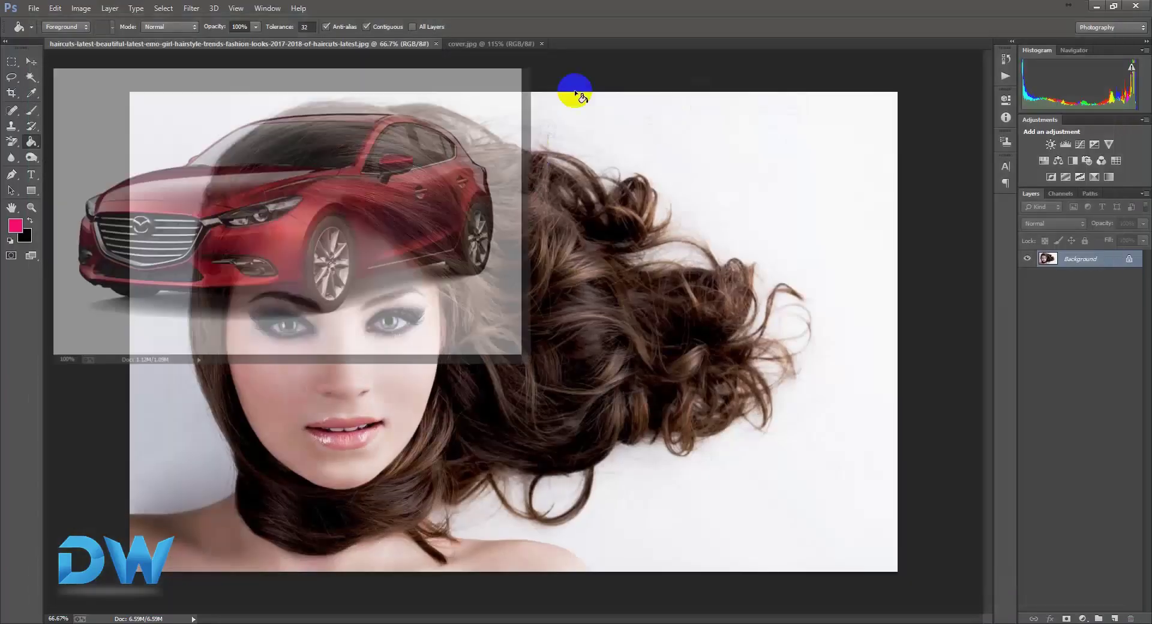
left_click_drag(434, 52, 627, 43)
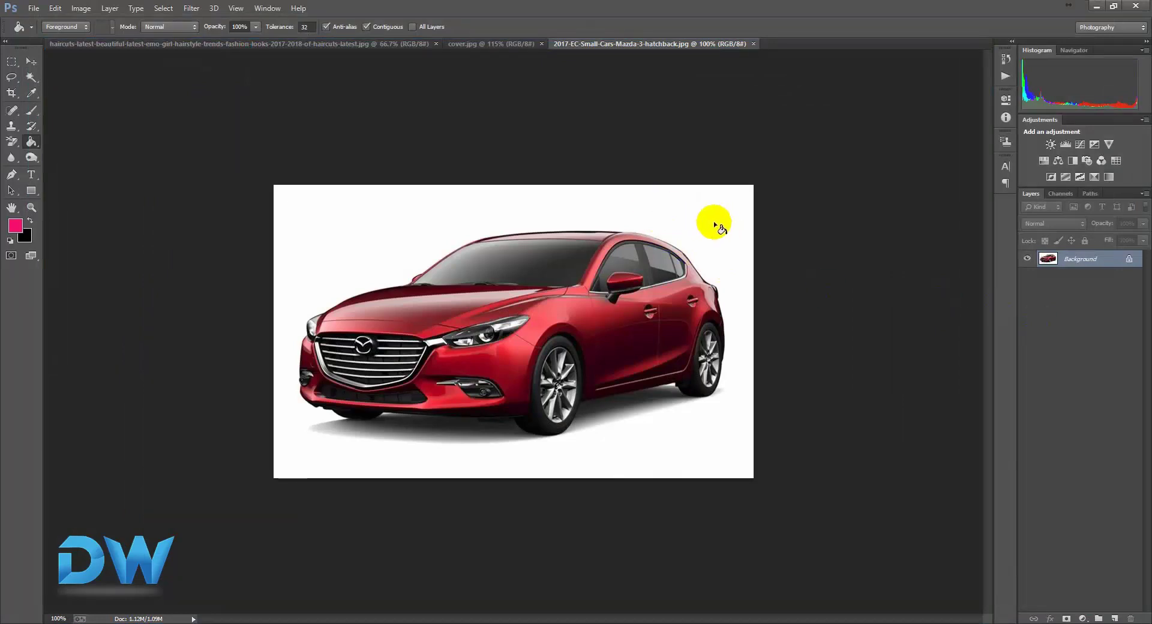
Step: Convert the car image's locked Background into a regular layer named Layer 0
right_click(1087, 260)
left_click(1083, 264)
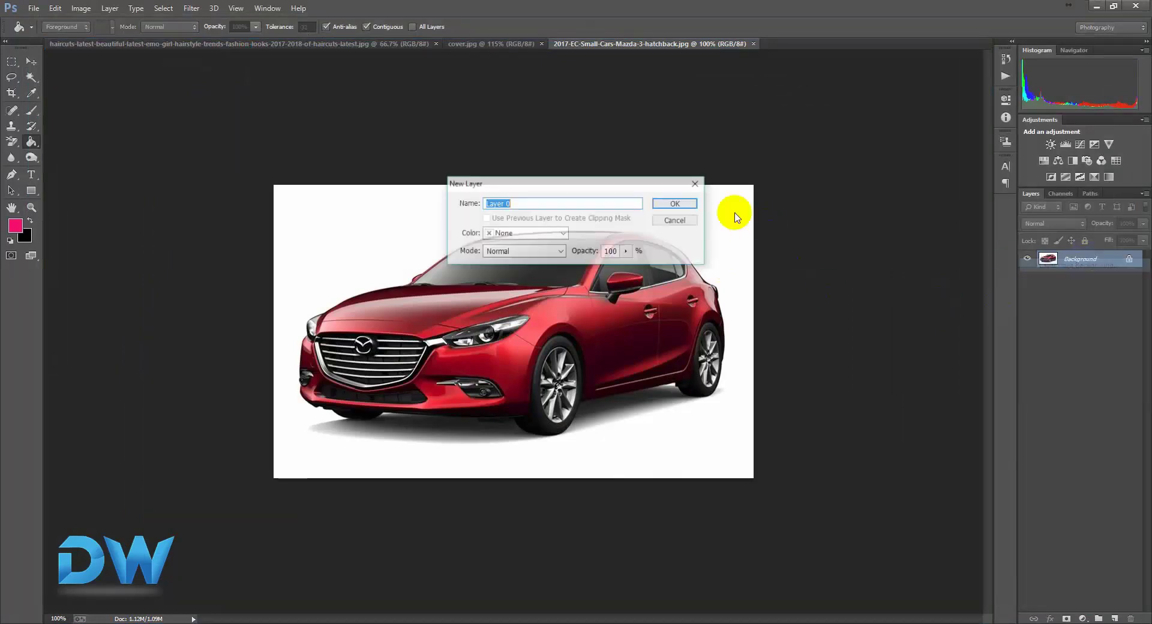
left_click(676, 201)
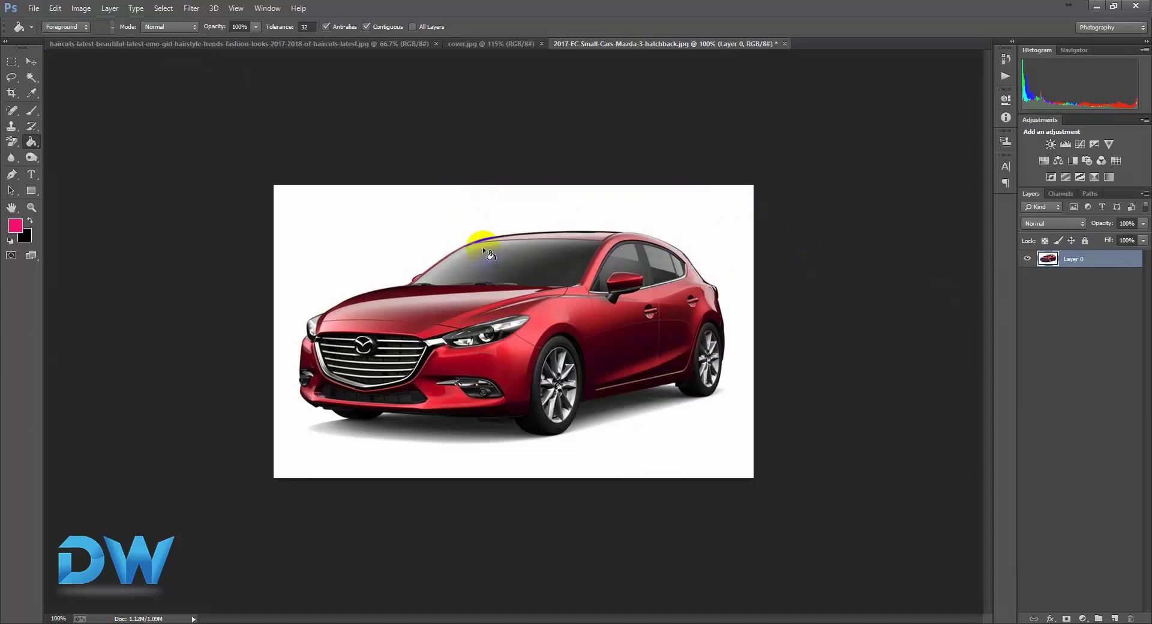
Step: Select the white area around the car with the Magic Wand Tool, delete it and deselect
left_click(30, 78)
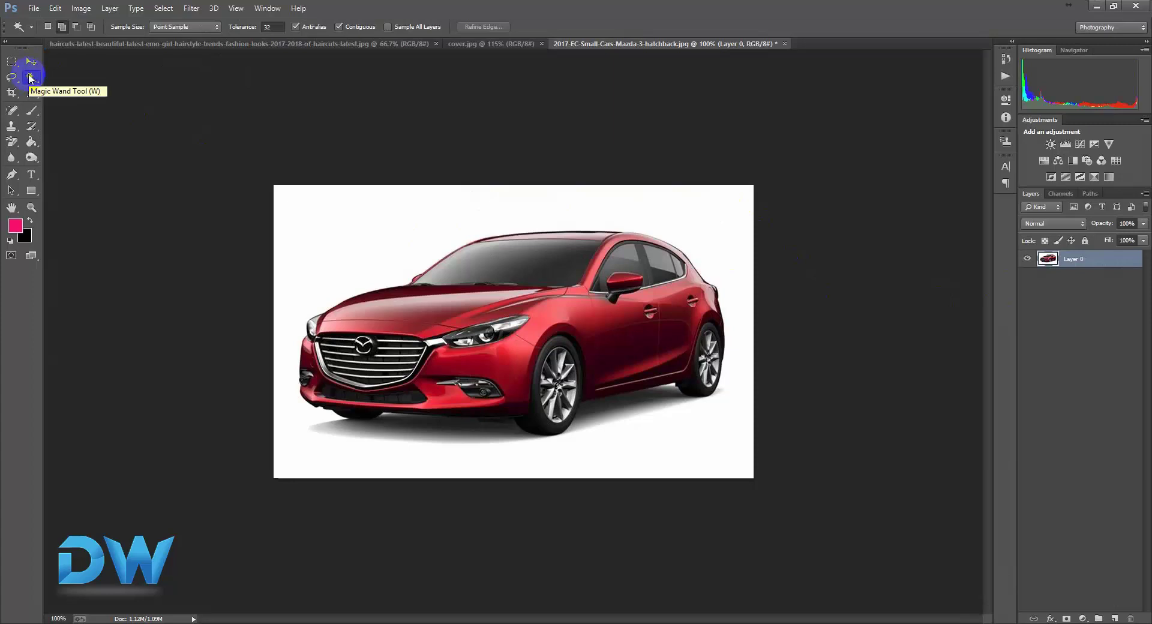
left_click(333, 236)
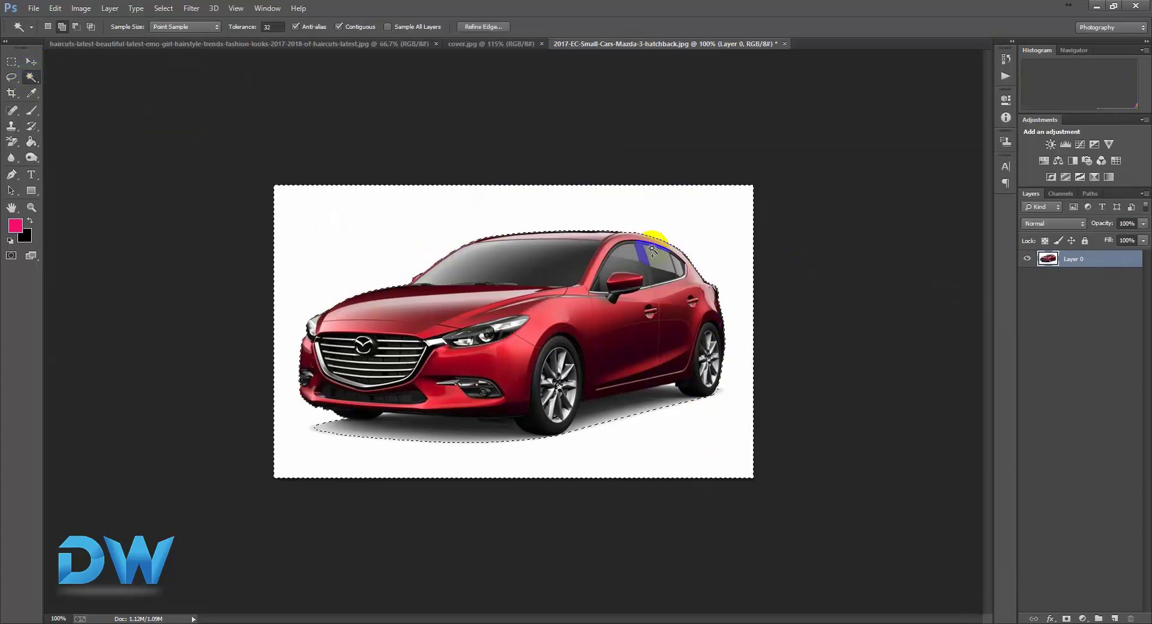
key("Delete")
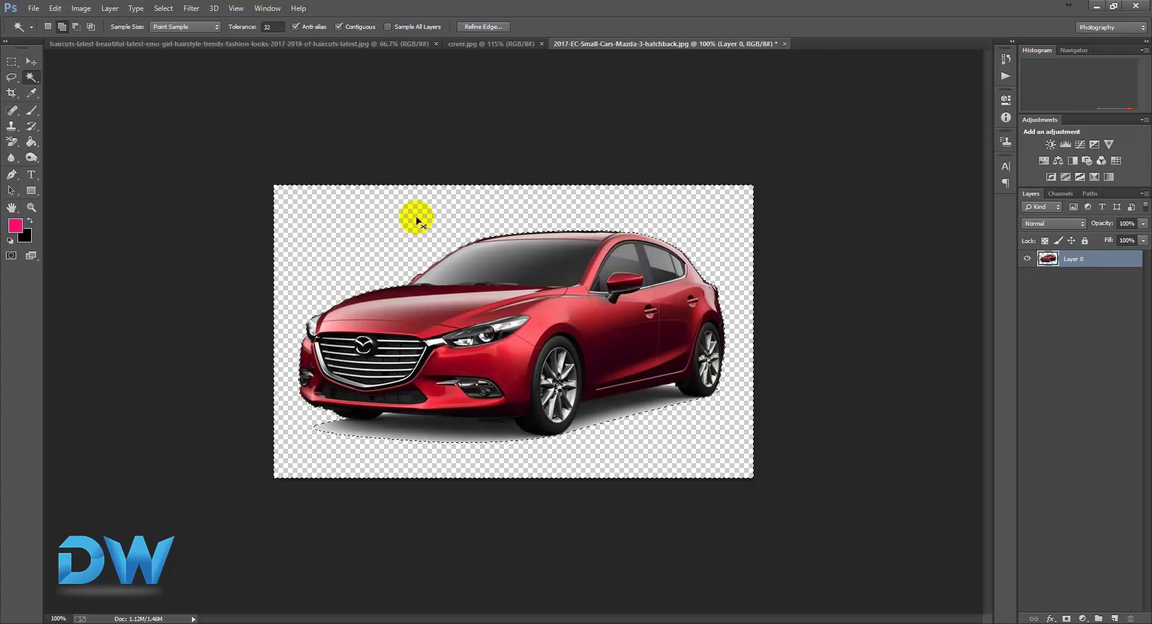
left_click(162, 8)
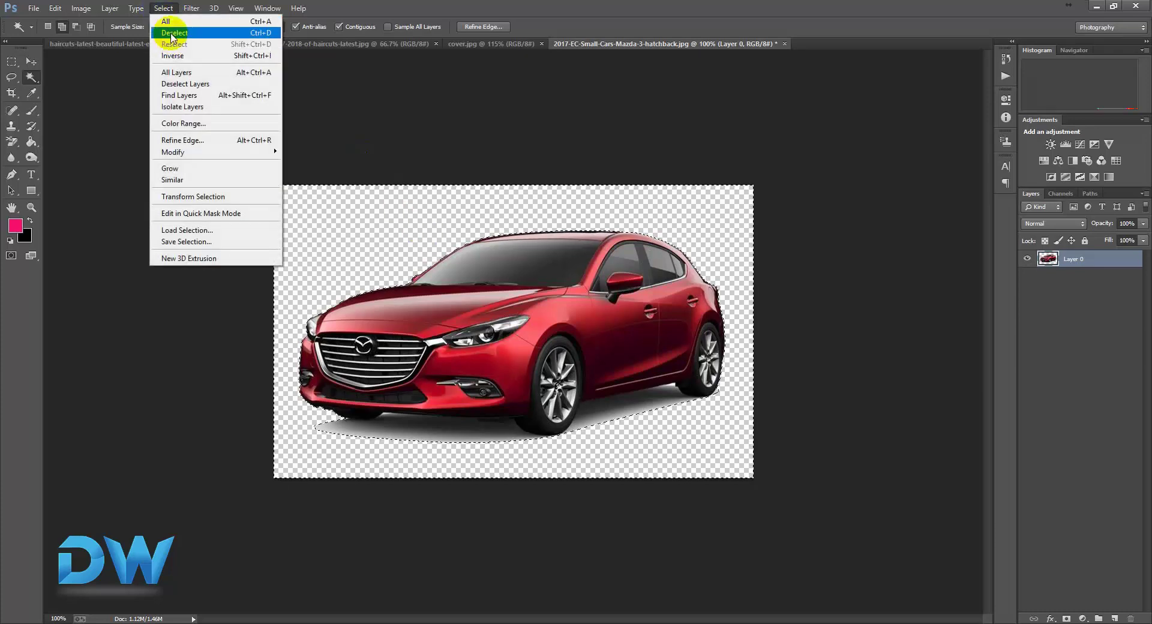
left_click(174, 32)
Step: Add a new layer, fill it with the pink foreground colour and place it beneath the car layer
left_click(1116, 618)
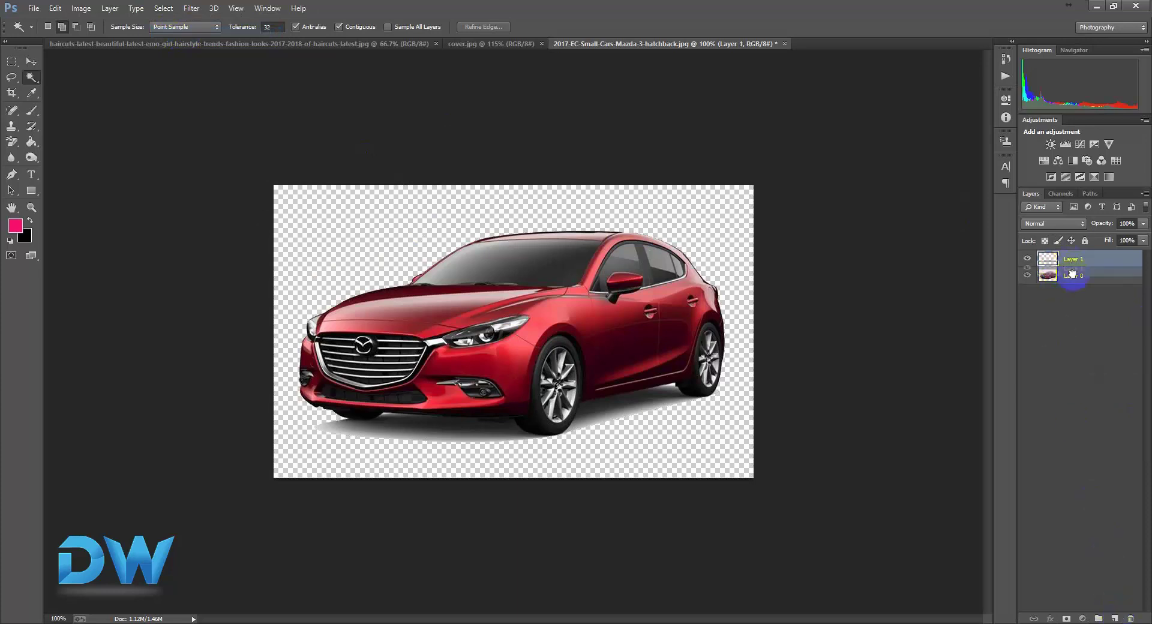
left_click(33, 142)
left_click(649, 297)
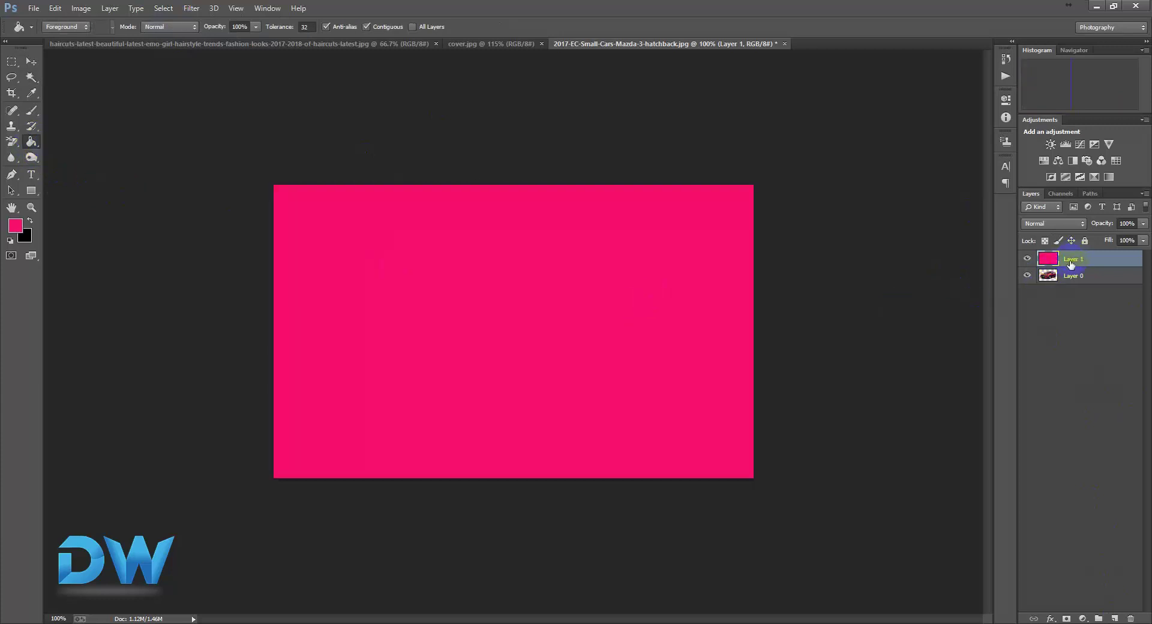
left_click_drag(1082, 264, 1034, 298)
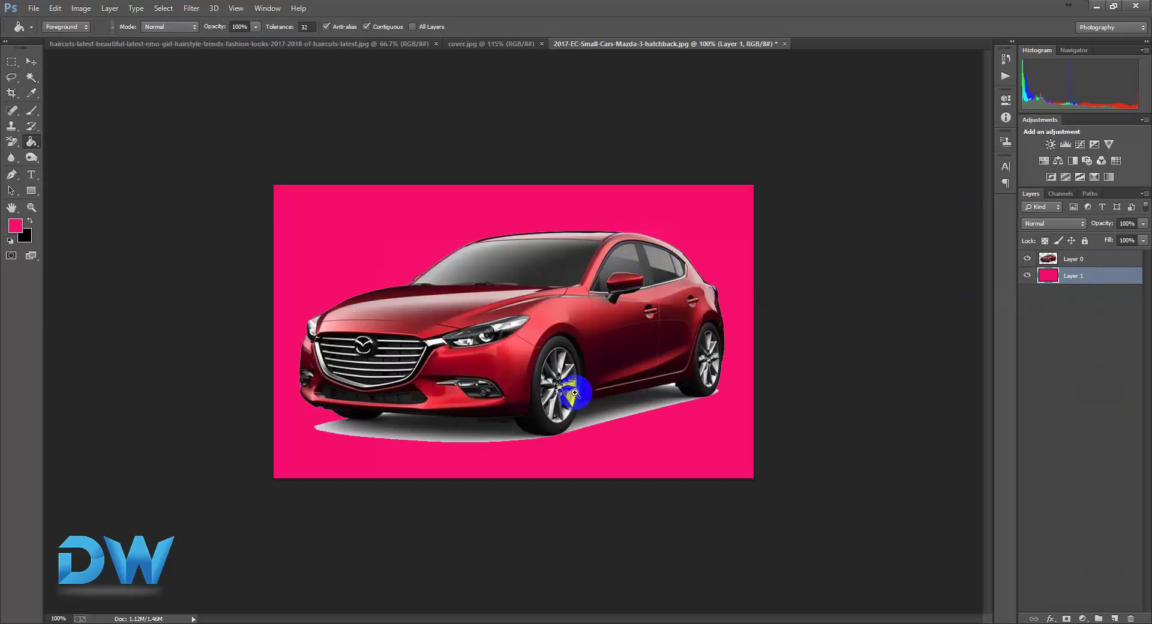
Step: Erase the lighter shadow between the car's front and rear wheels on Layer 0 with the Magic Eraser Tool
scroll(573, 393, "up", 5)
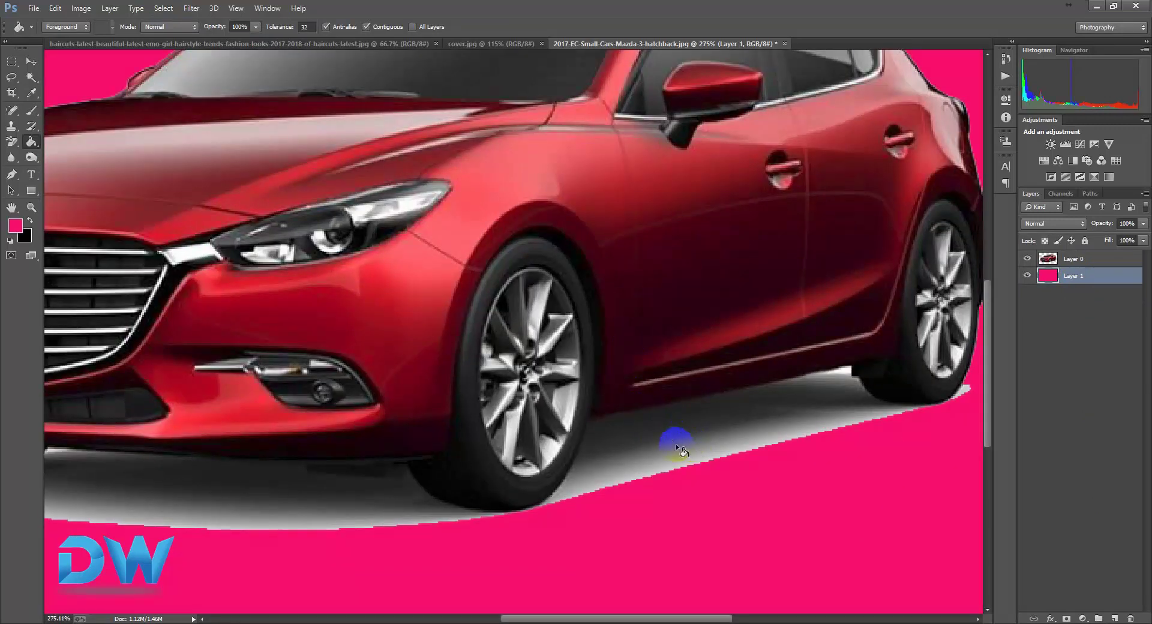
left_click_drag(16, 139, 93, 159)
left_click(93, 161)
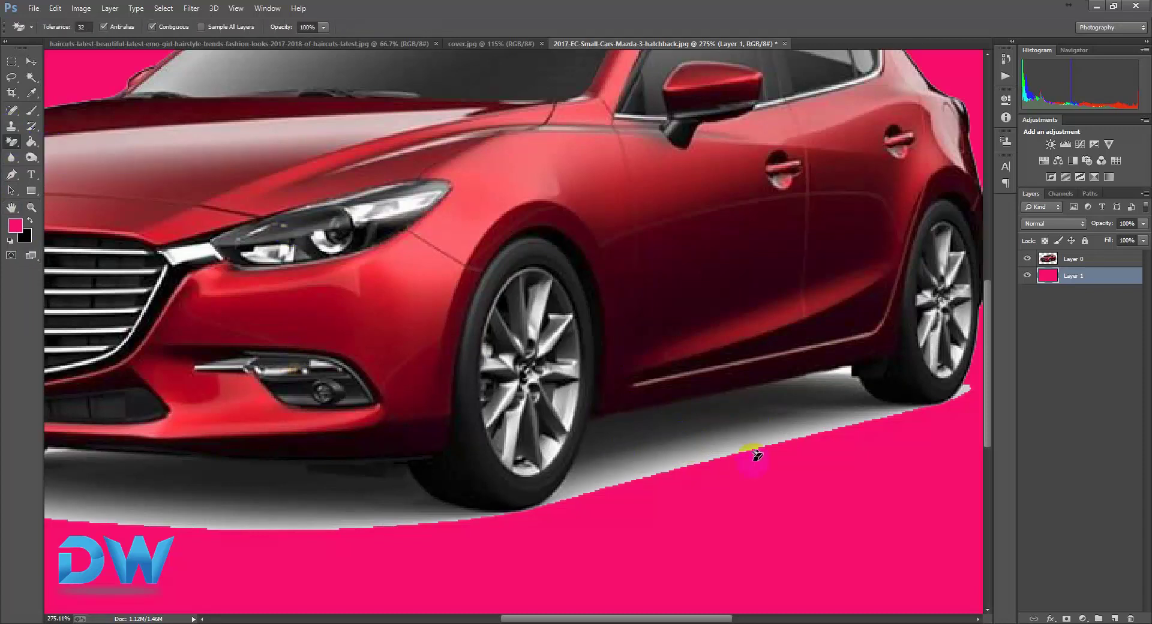
left_click(731, 441)
key("ctrl+z")
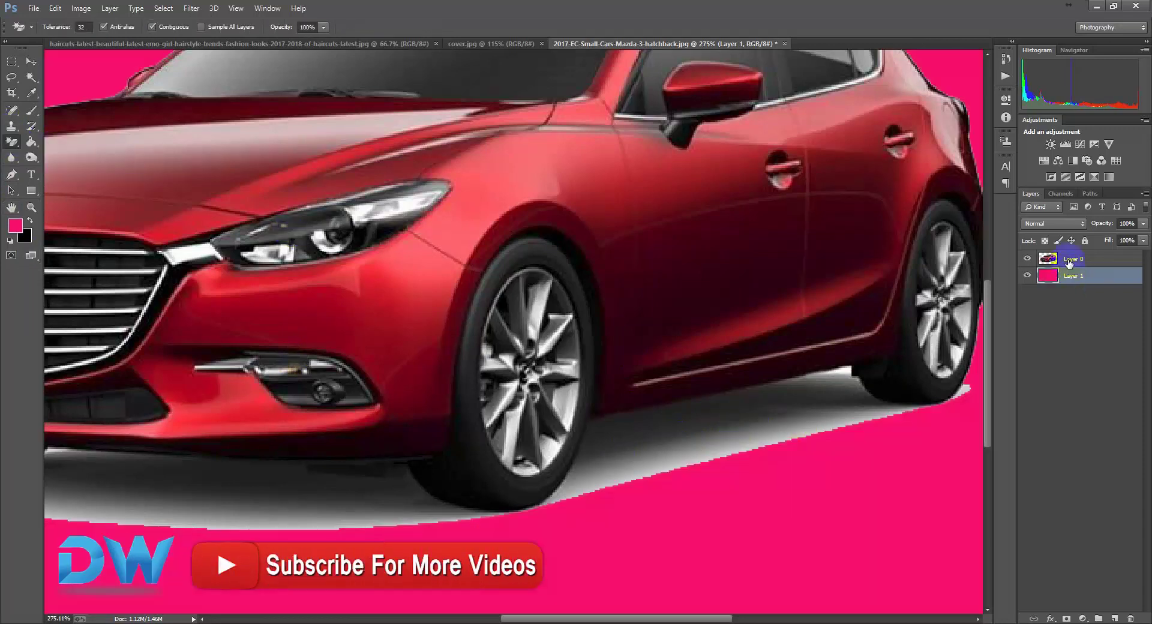
key("alt+bracketright")
left_click(785, 423)
left_click(758, 433)
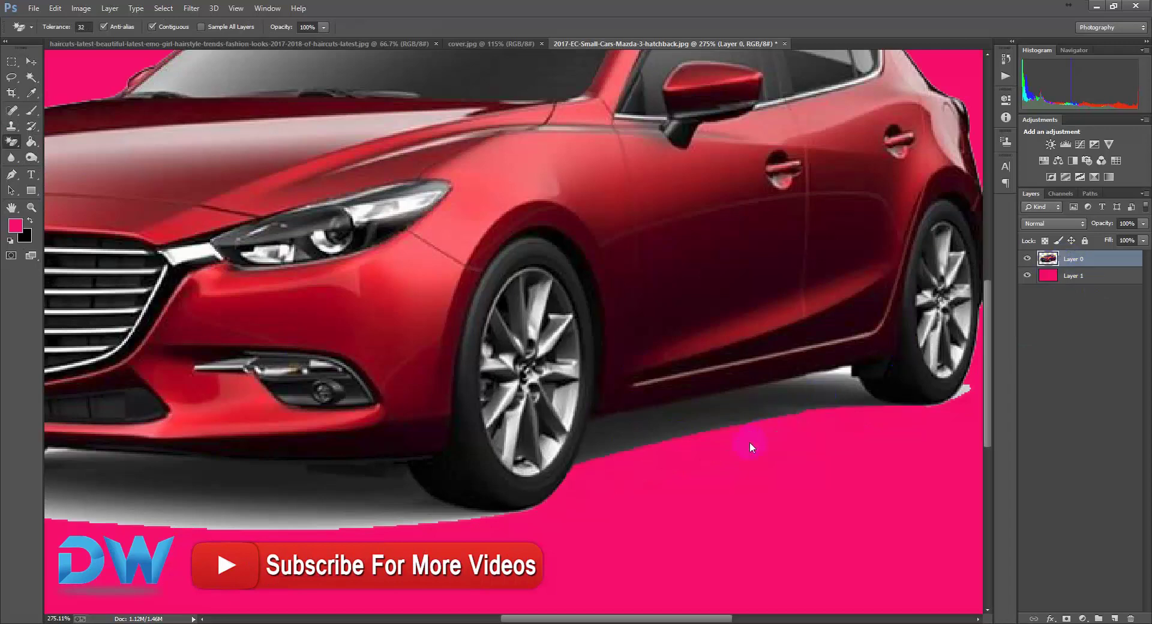
left_click(731, 422)
key("ctrl+z")
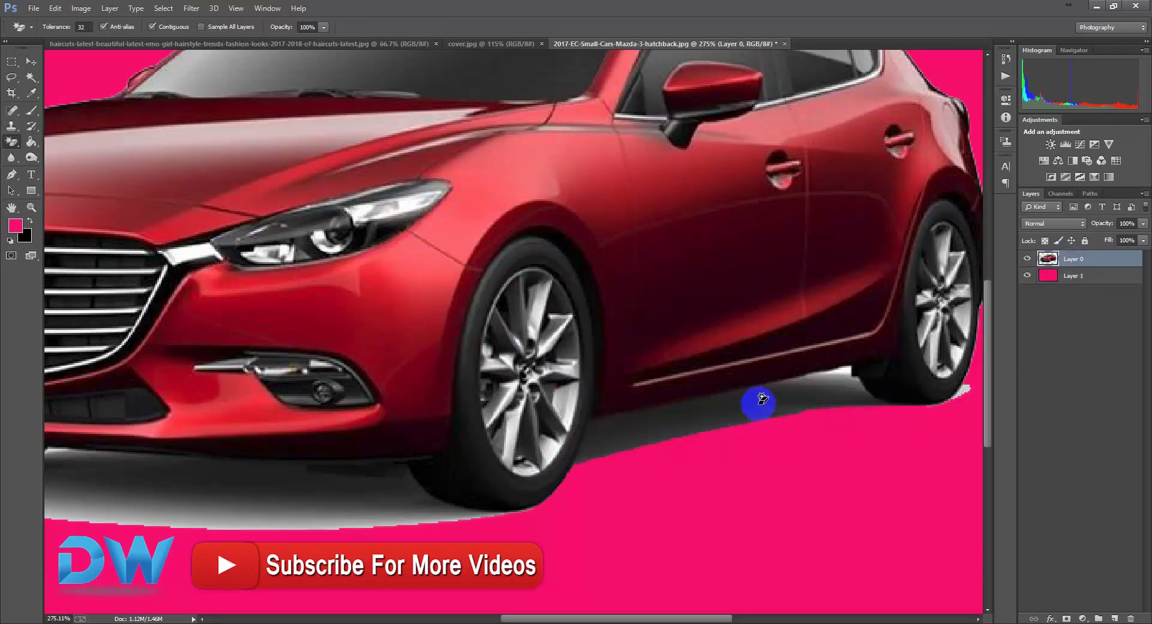
Step: Erase the light outer part of the shadow beneath the car's front bumper, undoing any excess erasing
left_click_drag(264, 491, 540, 421)
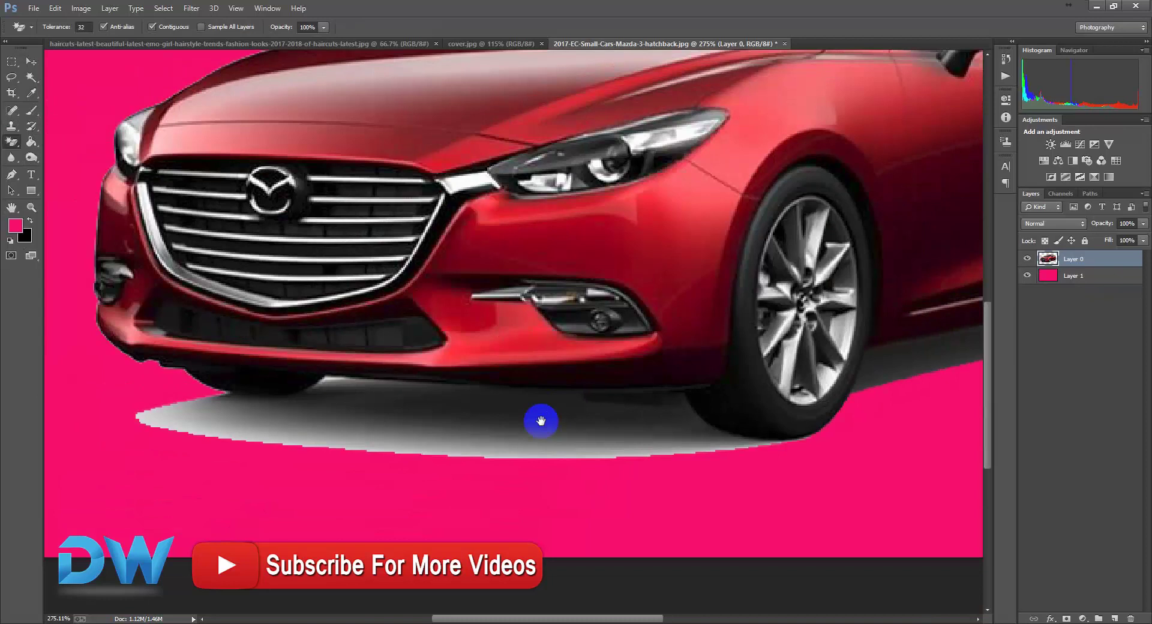
left_click(463, 443)
left_click(171, 420)
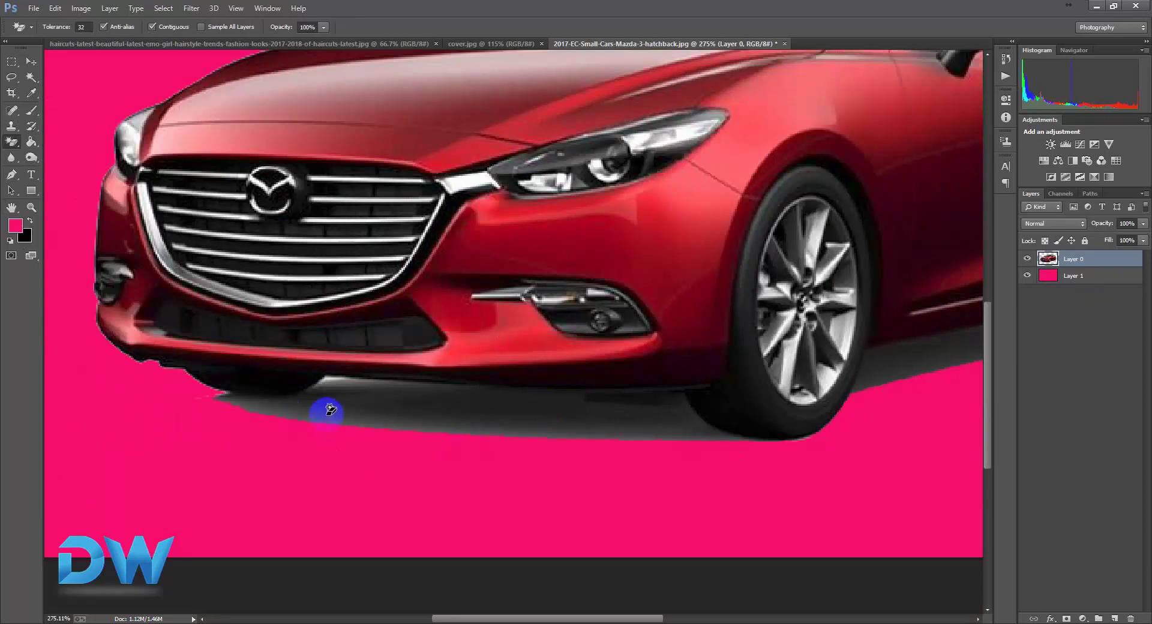
left_click(373, 419)
key("ctrl+alt+z")
key("ctrl+alt+z")
key("ctrl+alt+z")
left_click_drag(619, 333, 594, 332)
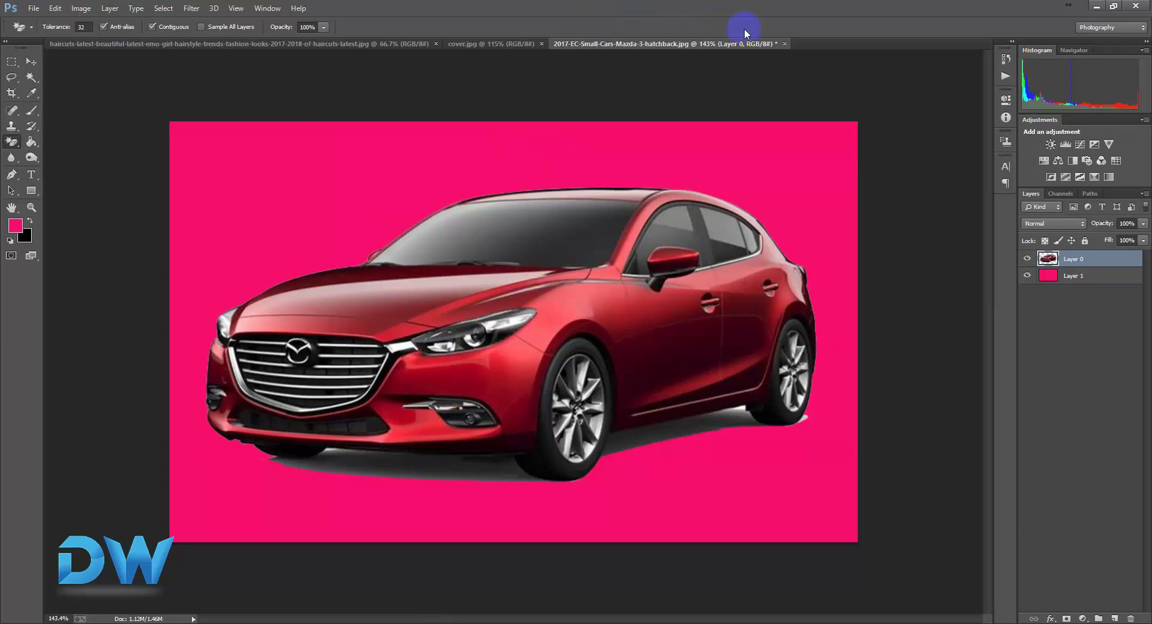
Step: Close the Mazda car image without saving its changes
left_click(785, 43)
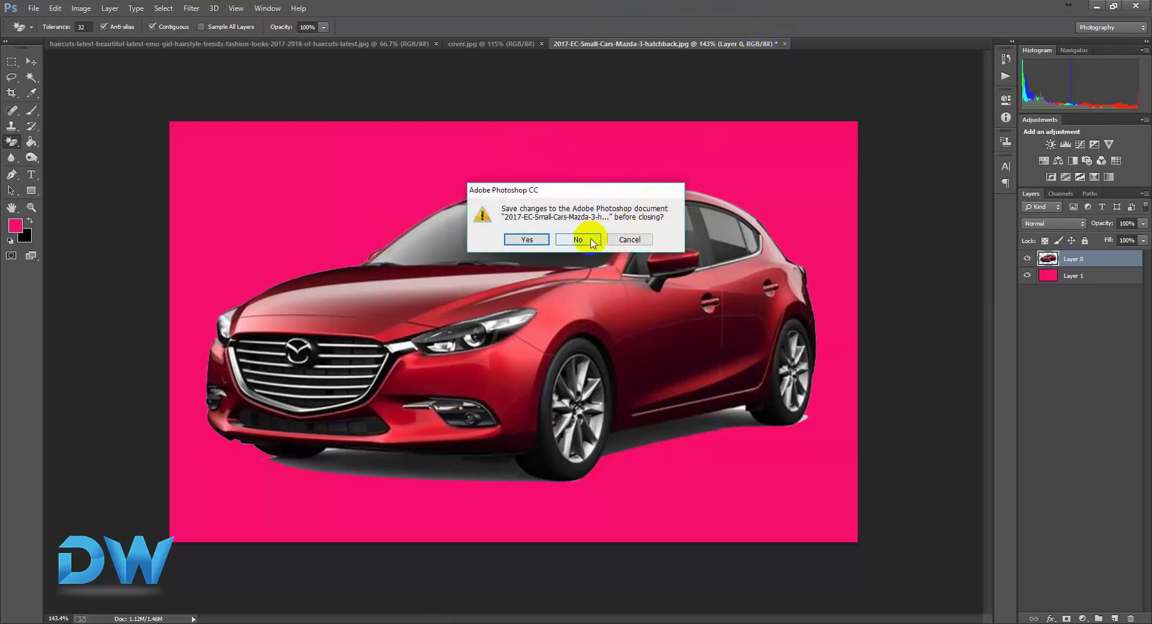
left_click(607, 235)
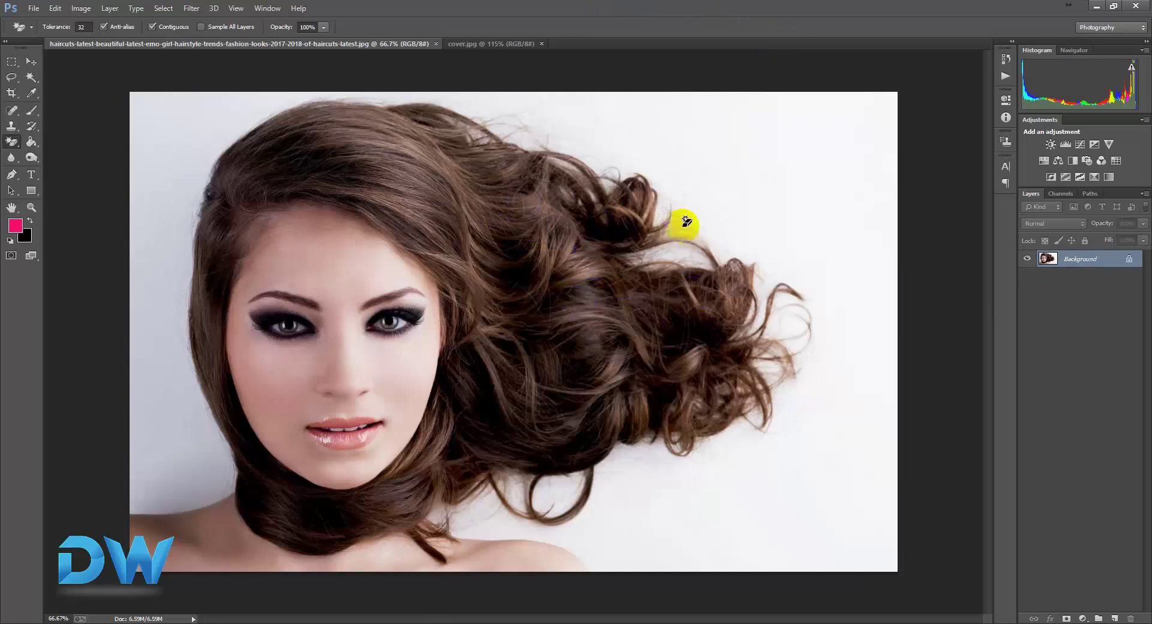
Step: Convert the haircuts image's locked Background into a regular layer named Layer 0
right_click(1074, 261)
left_click(1071, 266)
left_click(676, 204)
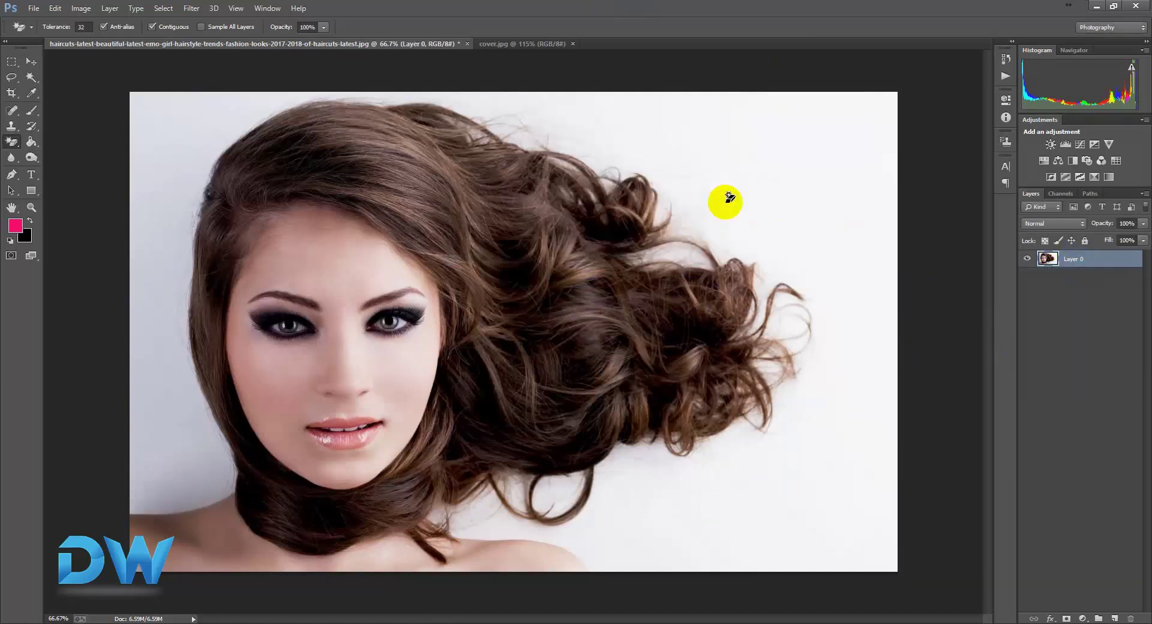
Step: Activate the Background Eraser Tool with Discontiguous limits and a 42% tolerance
right_click(12, 146)
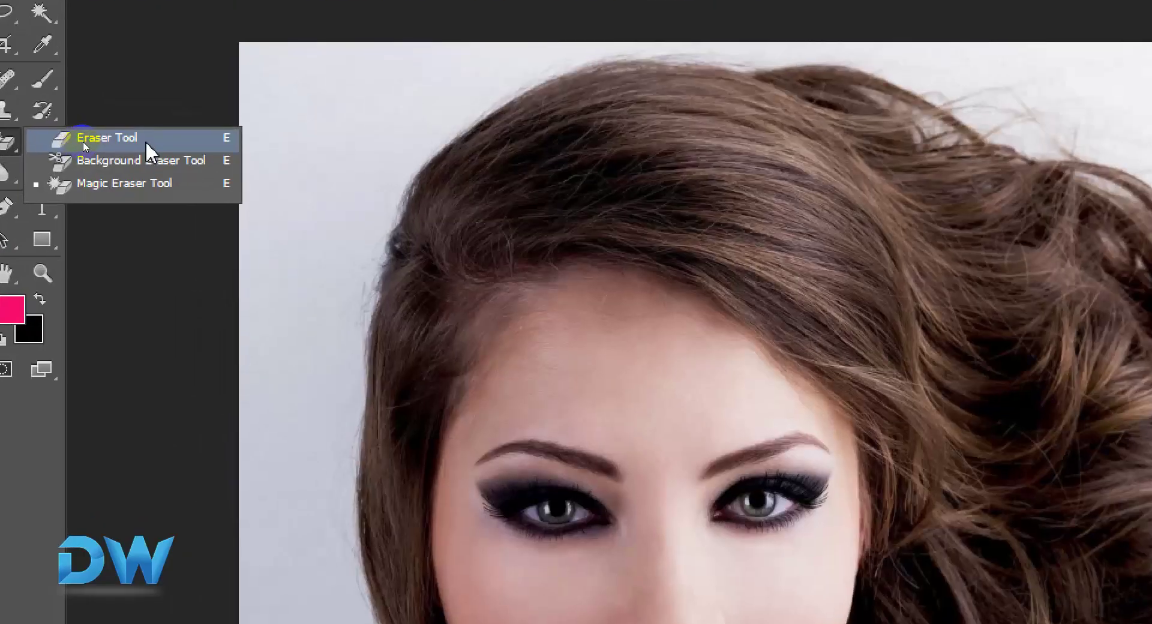
left_click(186, 163)
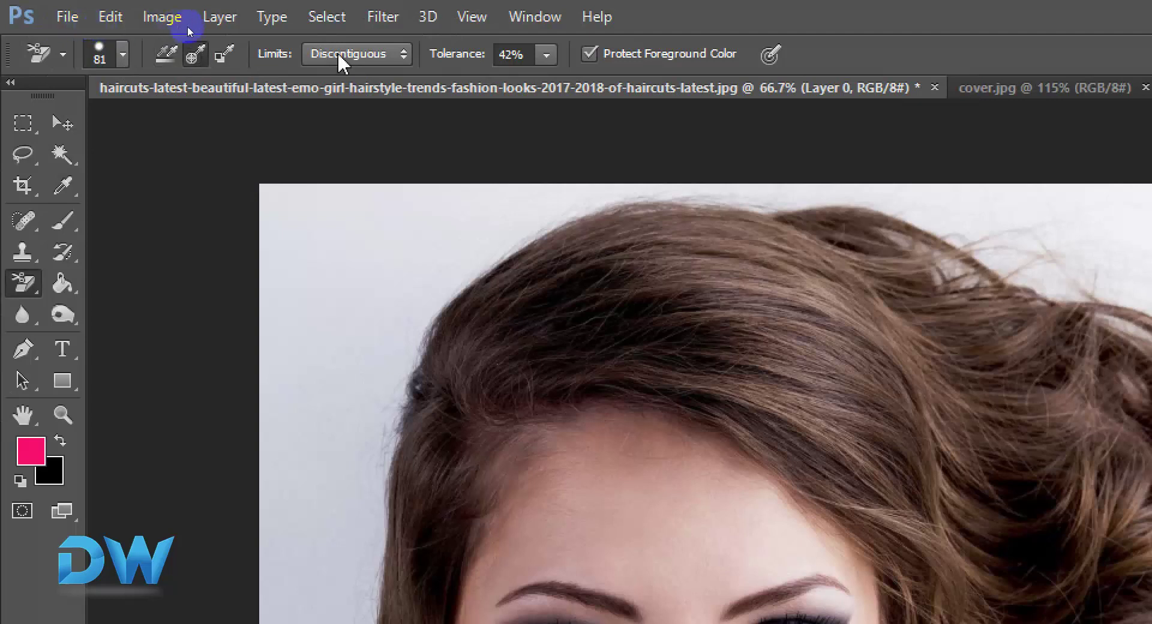
left_click(378, 52)
left_click(384, 88)
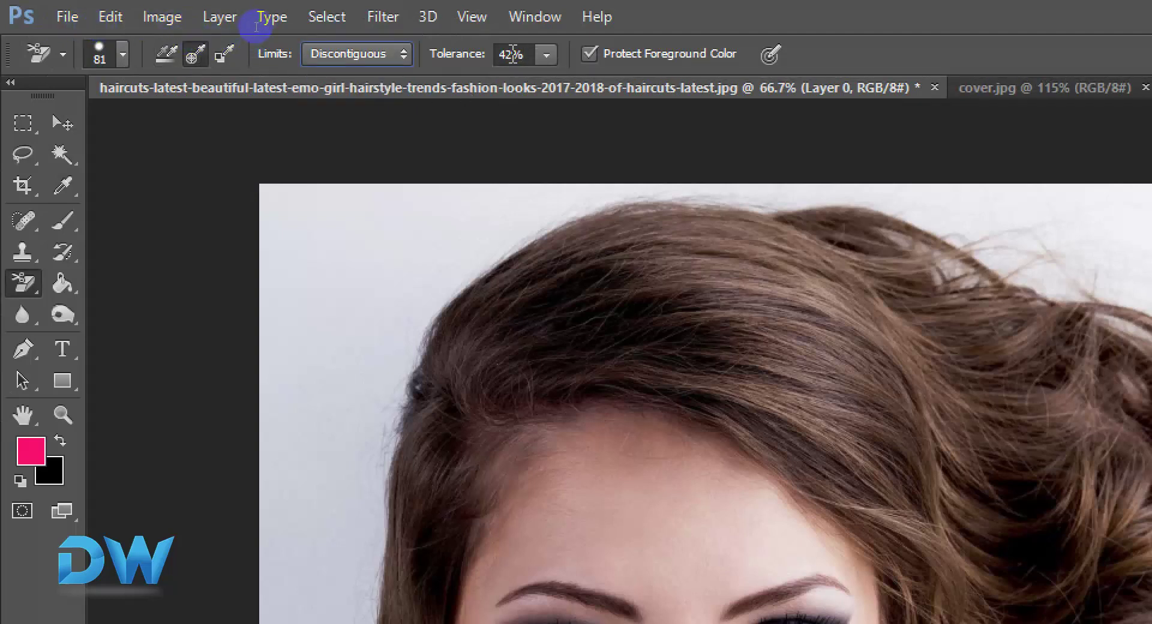
left_click_drag(511, 58, 502, 55)
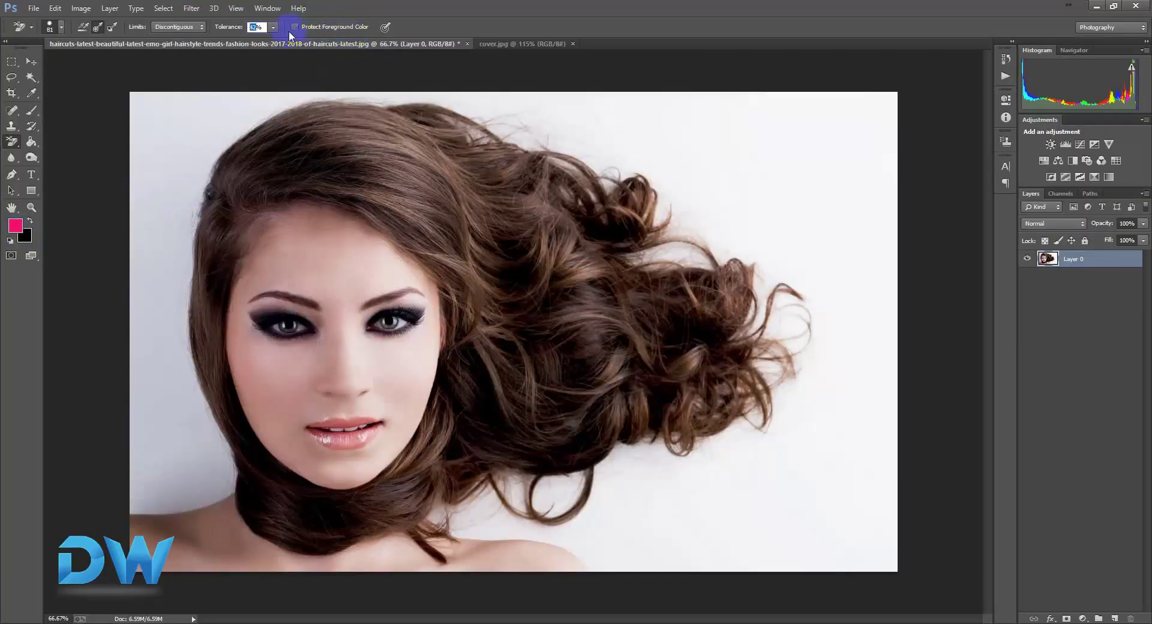
Step: Sample a dark brown from the hair, #462d26, as the protected foreground color
left_click(16, 227)
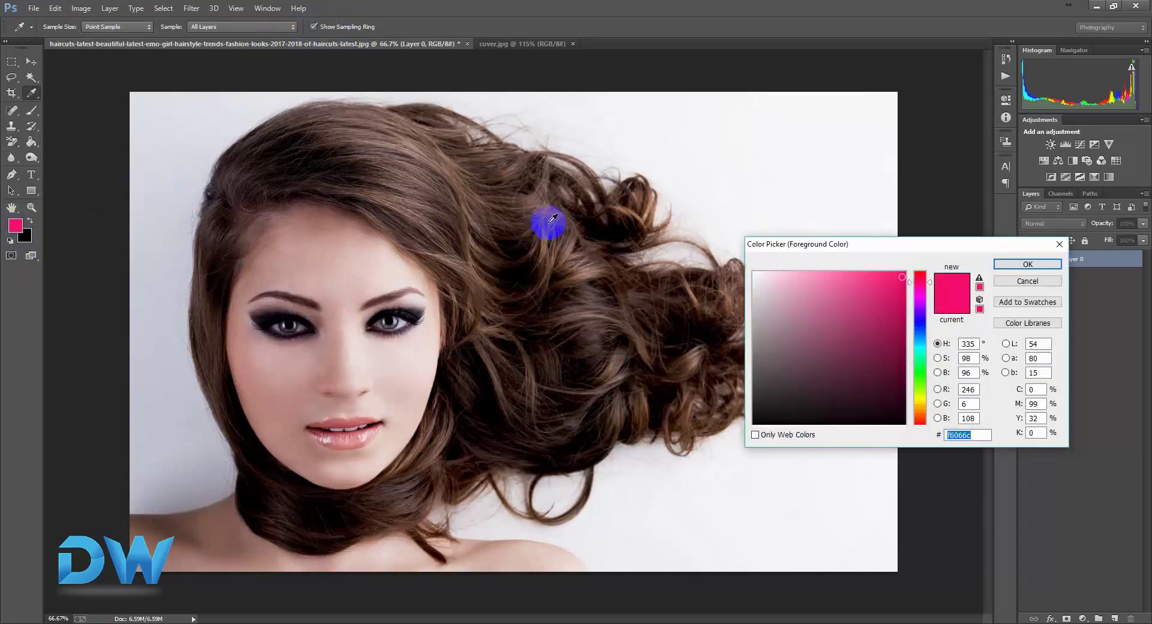
left_click(579, 220)
left_click(1028, 264)
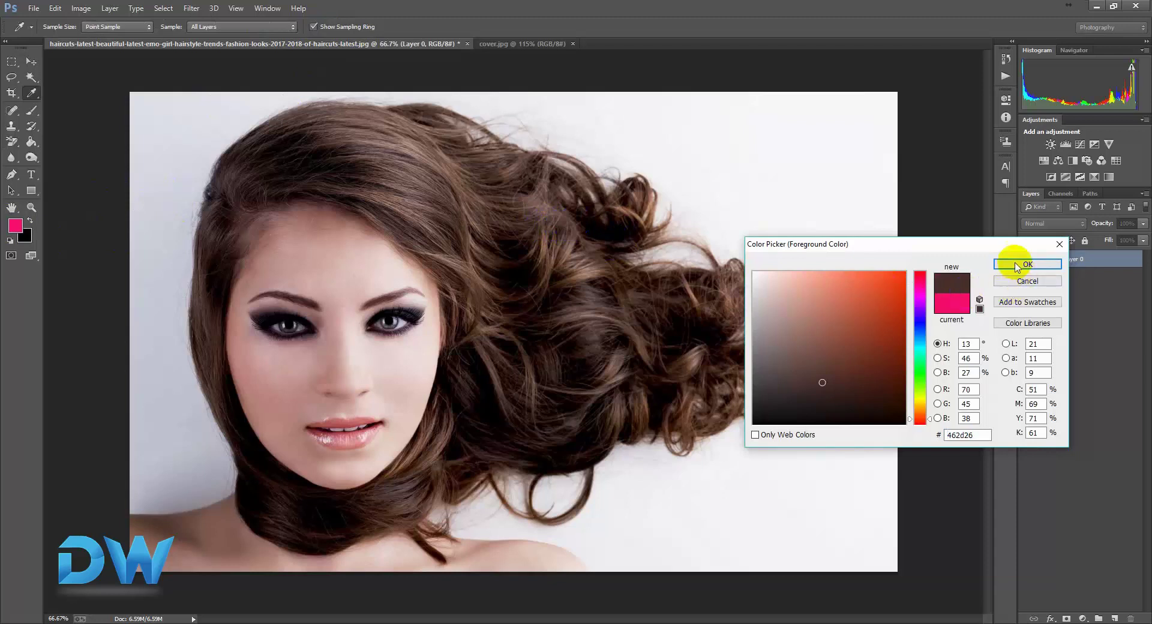
Step: Try several Background Eraser strokes across the hair to test the protected color, undoing the erased patches
mouse_move(410, 133)
left_mouse_down()
mouse_move(492, 142)
mouse_move(521, 278)
mouse_move(518, 206)
mouse_move(500, 192)
mouse_move(506, 226)
left_mouse_up()
key("ctrl+z")
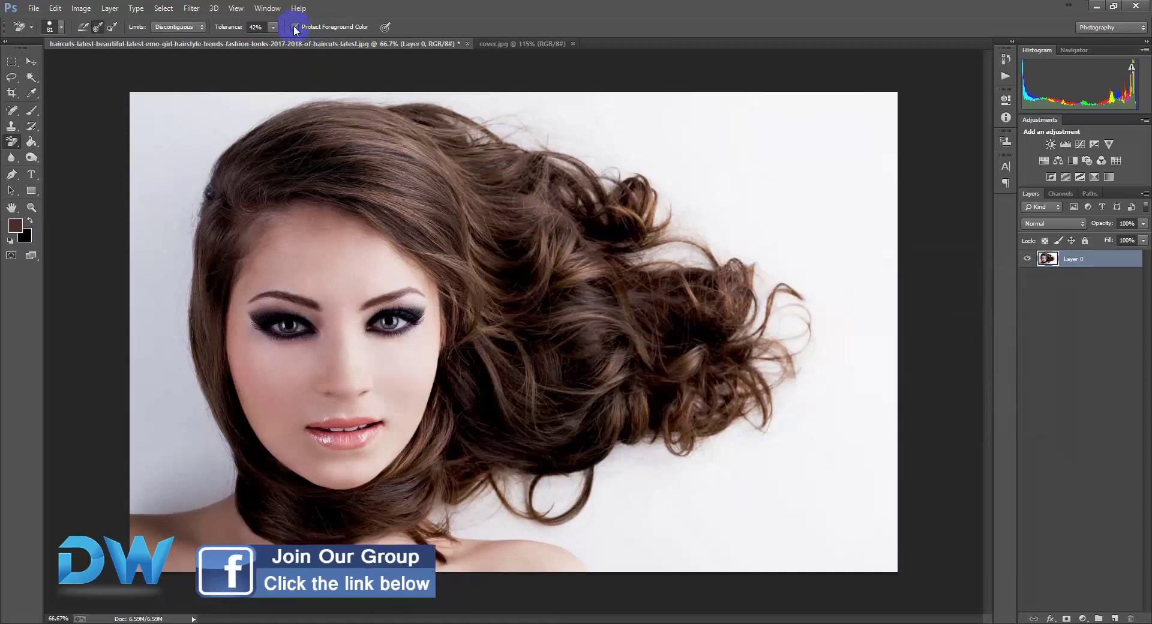
mouse_move(501, 158)
left_mouse_down()
mouse_move(524, 295)
mouse_move(529, 265)
left_mouse_up()
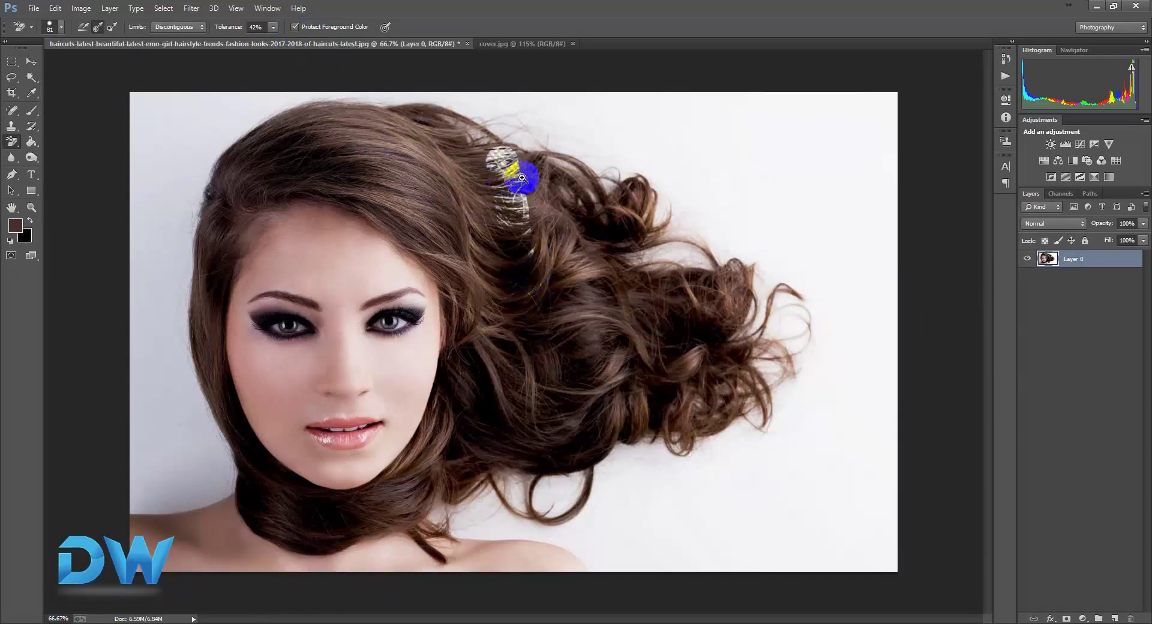
scroll(514, 174, "up", 3)
mouse_move(482, 176)
left_mouse_down()
mouse_move(495, 212)
mouse_move(517, 194)
mouse_move(476, 207)
left_mouse_up()
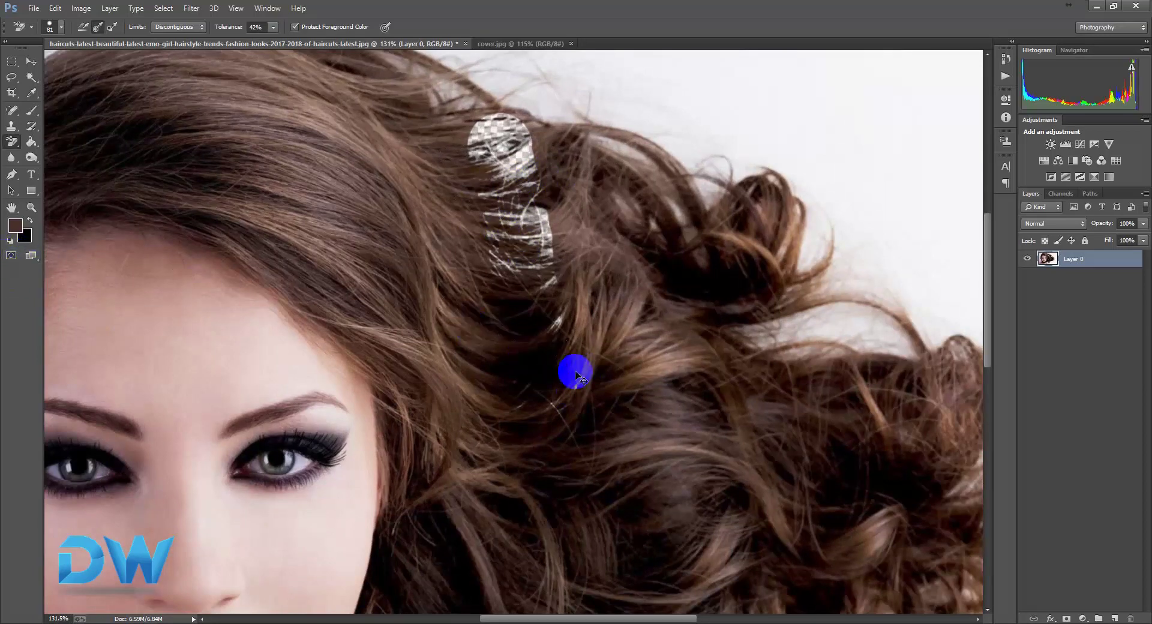
key("ctrl+z")
left_click_drag(766, 385, 800, 504)
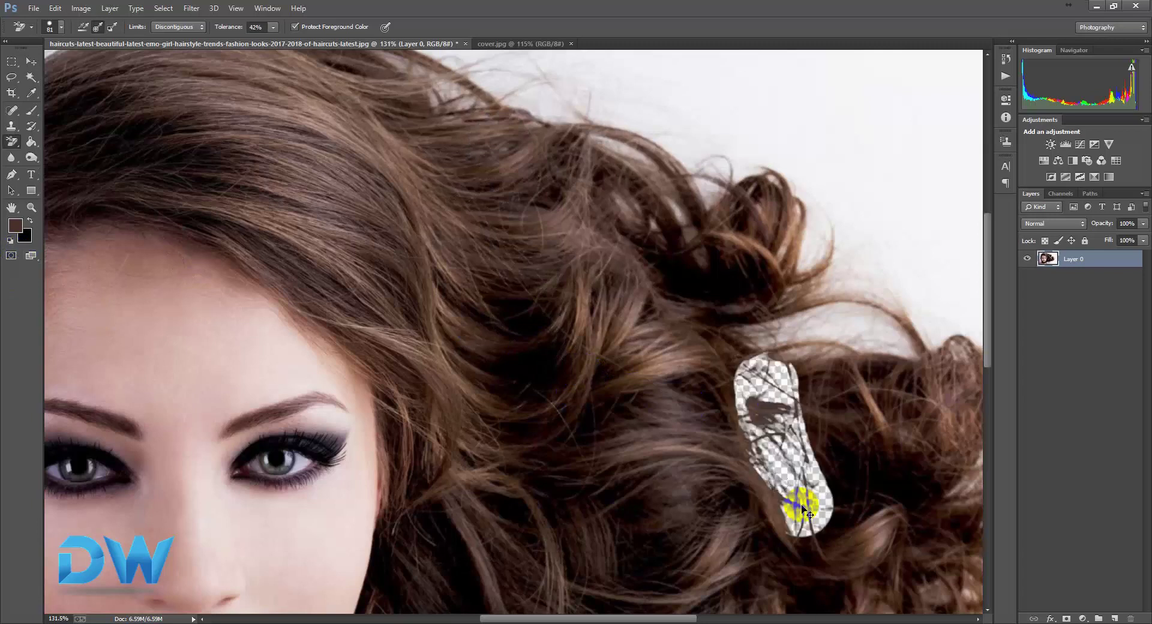
key("ctrl+z")
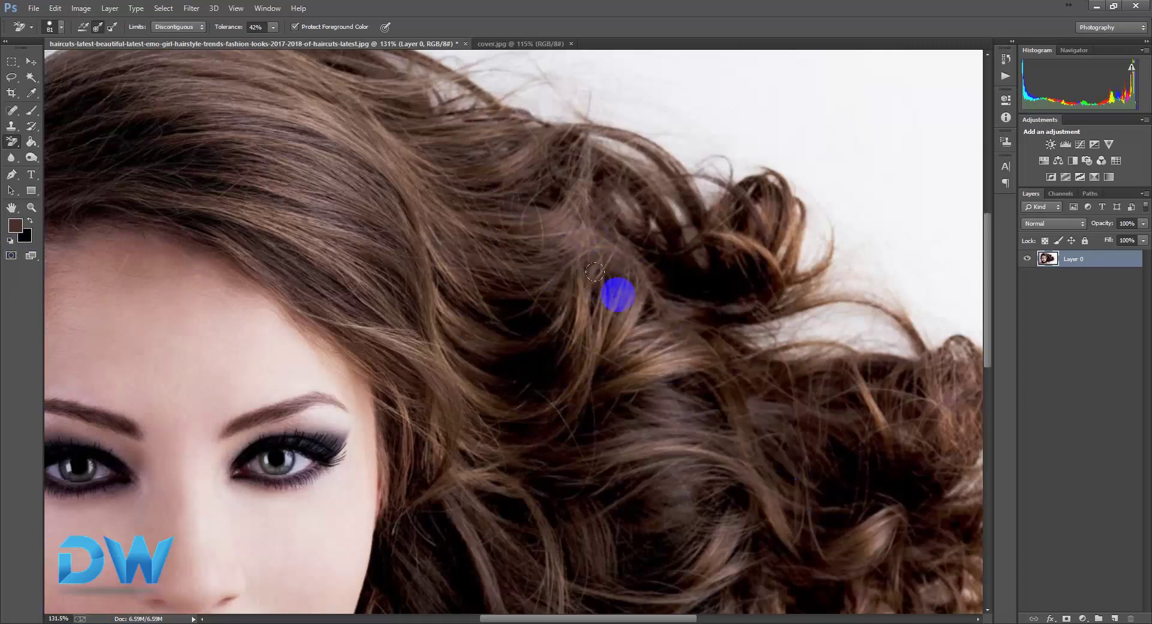
Step: Resample a lighter hair brown, #704f46, as the foreground color and try a Background Eraser stroke across the hair, undoing it
left_click(16, 227)
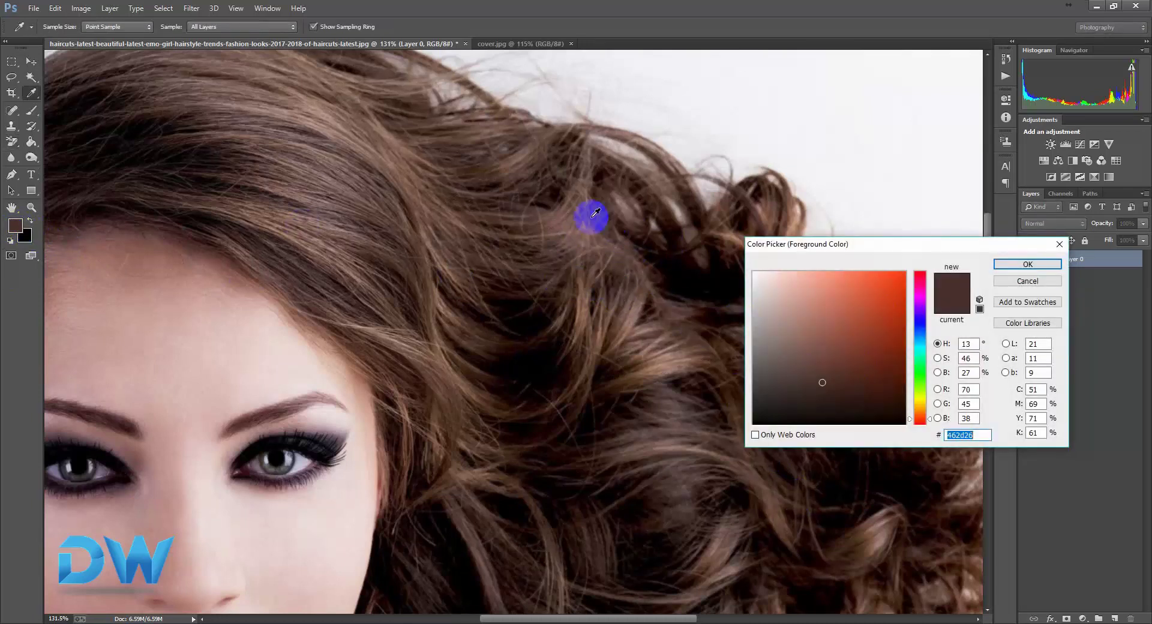
left_click(567, 211)
left_click(1028, 264)
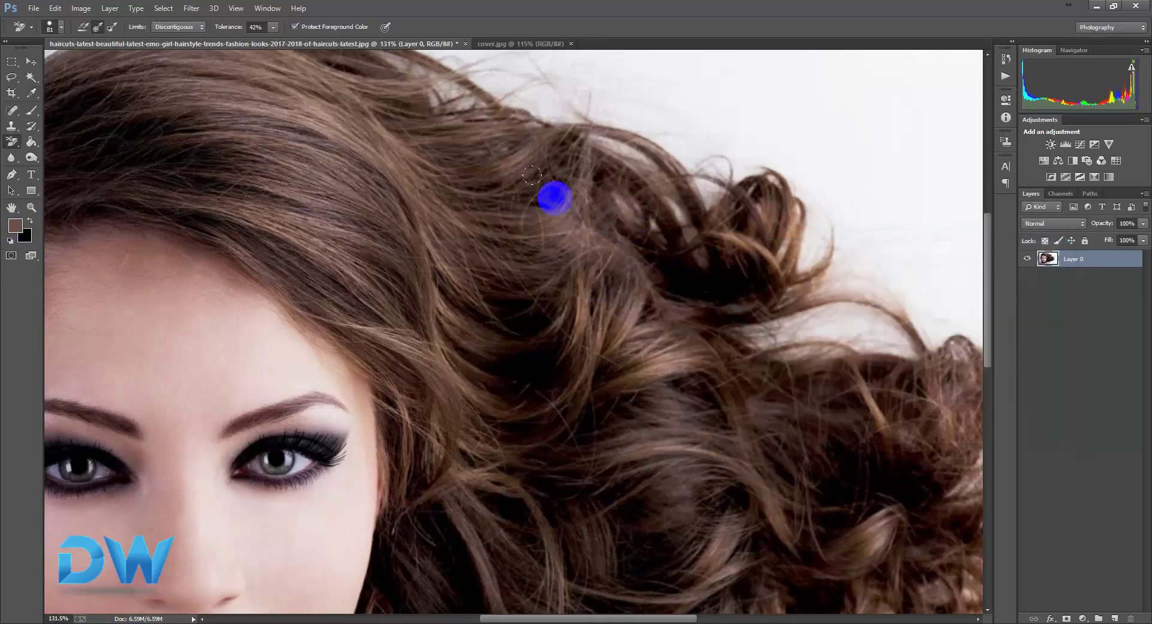
left_click_drag(550, 195, 570, 332)
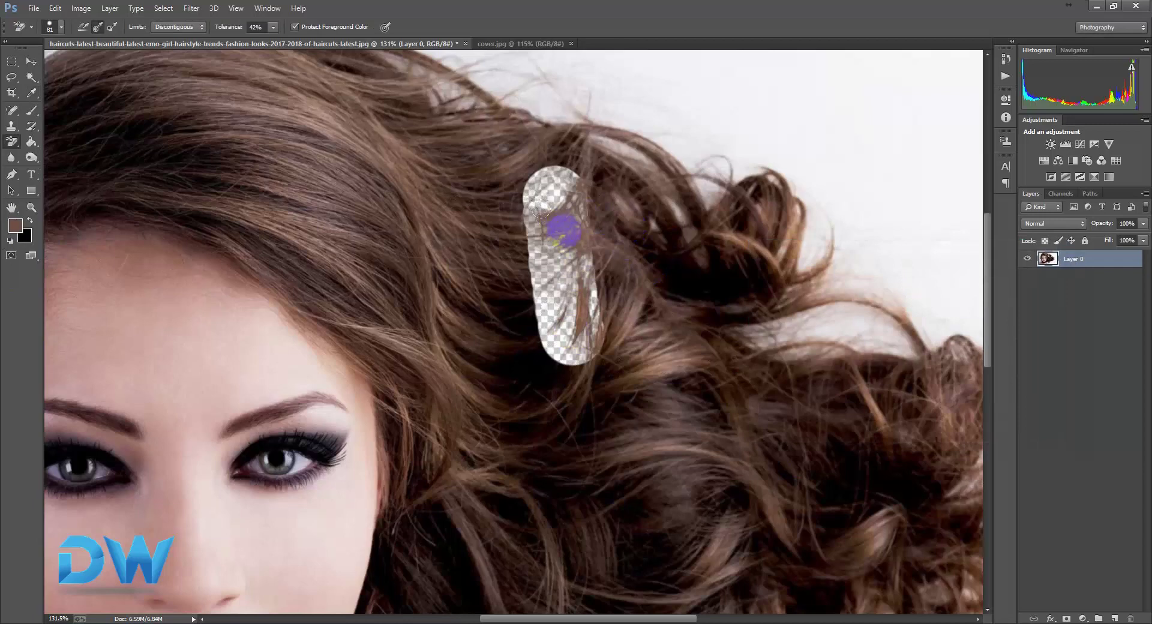
key("ctrl+z")
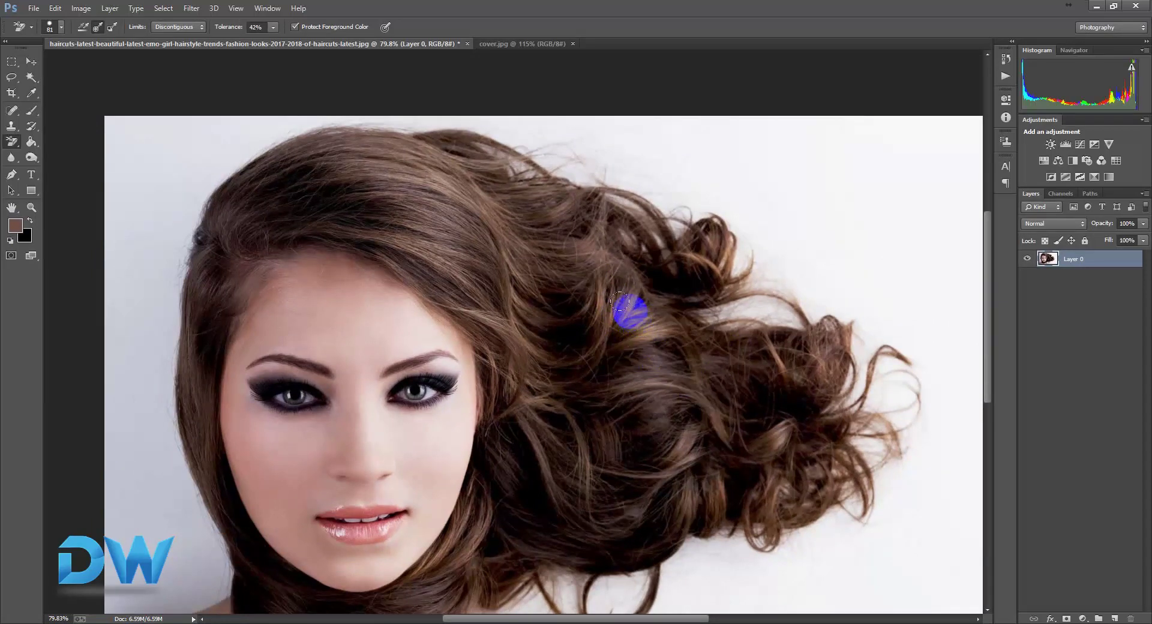
mouse_move(598, 255)
left_mouse_down()
mouse_move(608, 308)
mouse_move(607, 276)
left_mouse_up()
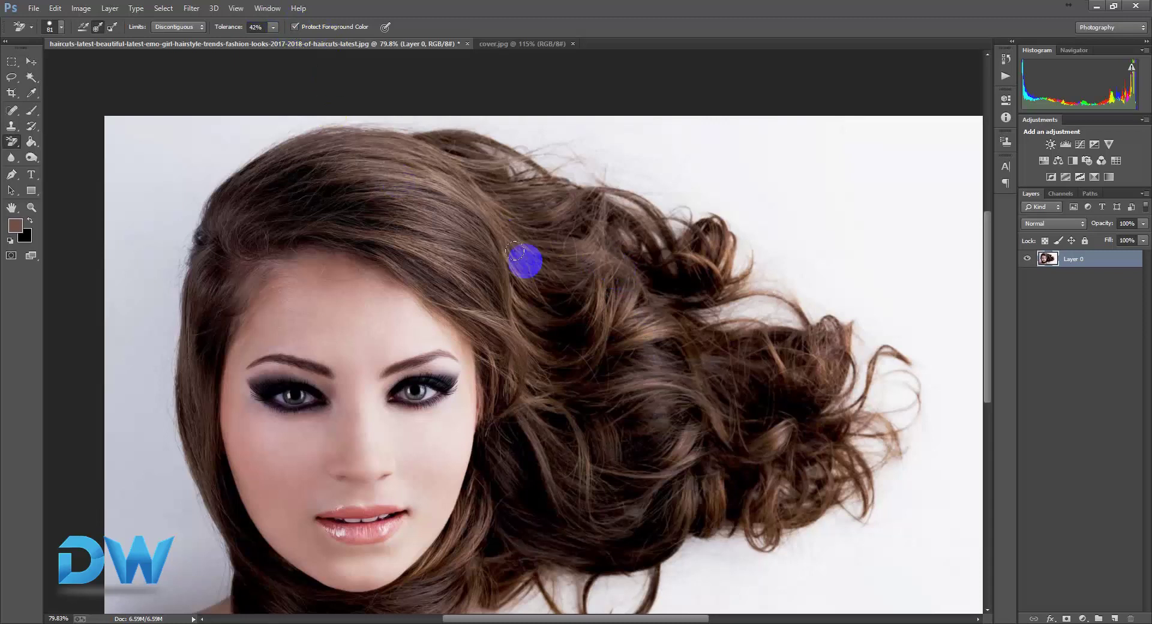
Step: Add a new layer beneath Layer 0 and fill it with bright red #ff003c using the Paint Bucket
left_click(1114, 618)
left_click_drag(1078, 262, 1071, 307)
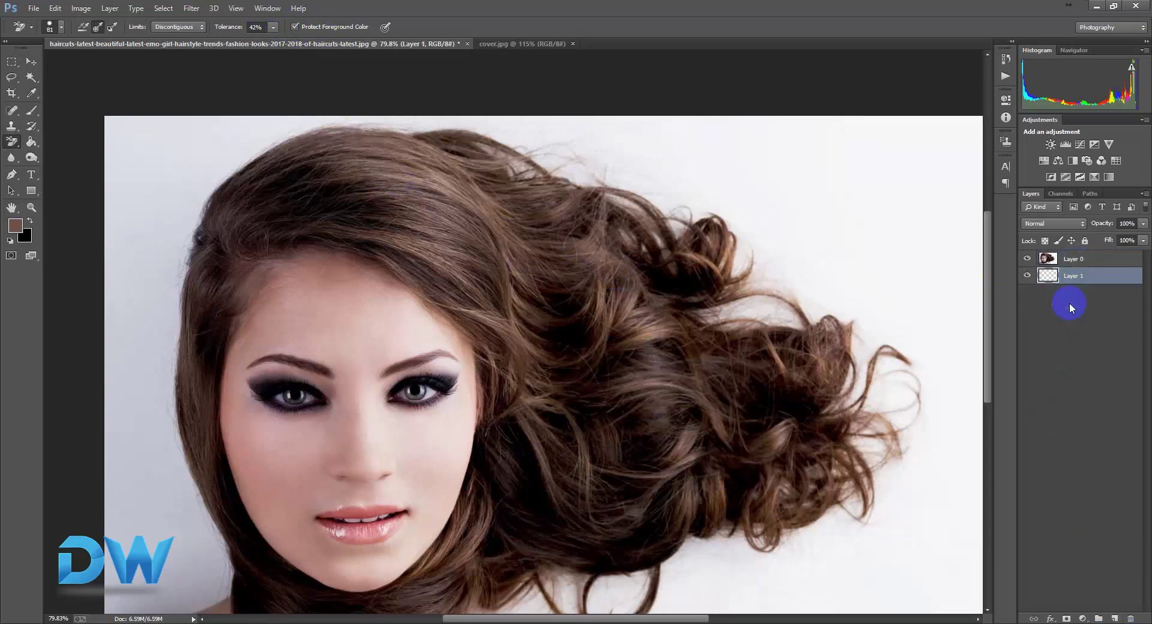
left_click(16, 225)
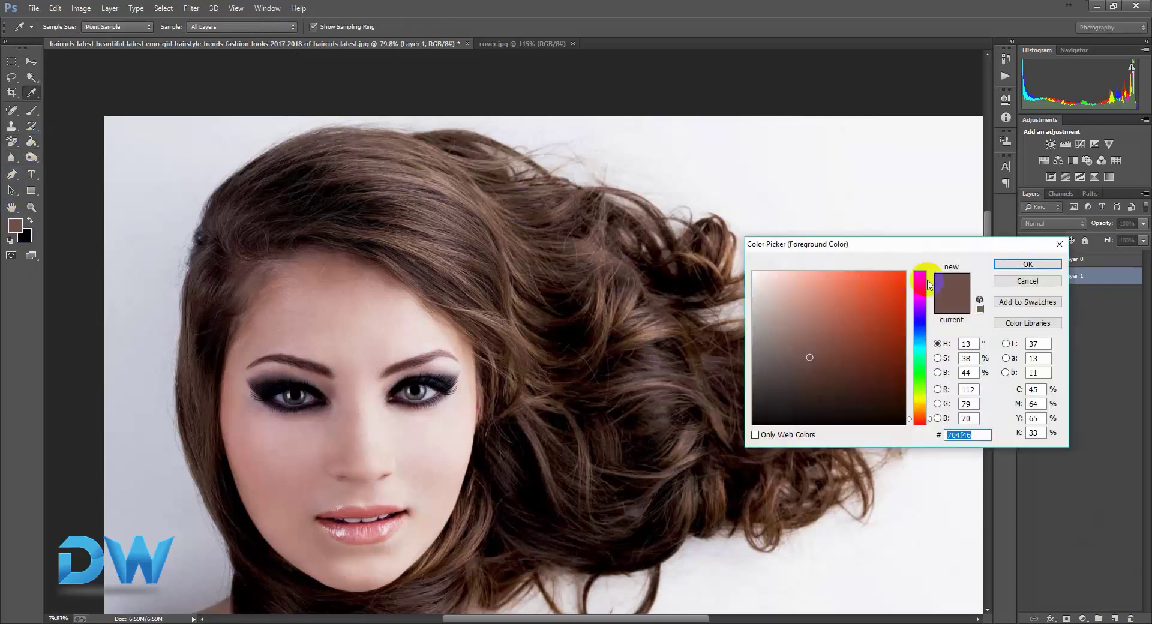
left_click(920, 279)
left_click(903, 273)
left_click(1028, 264)
key("g")
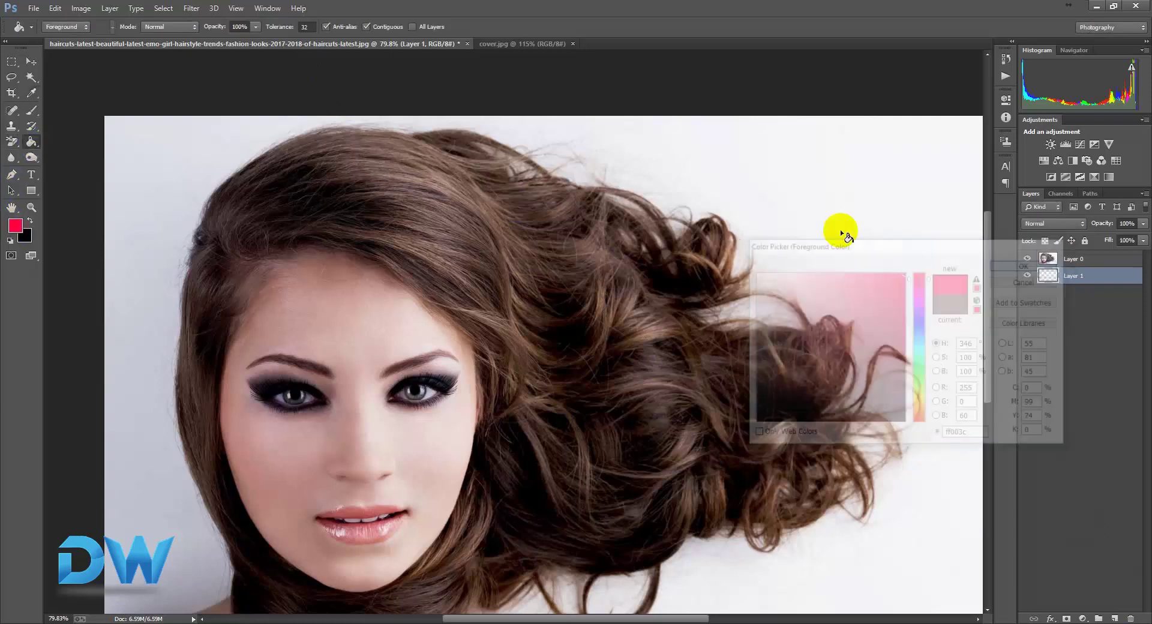
left_click(759, 185)
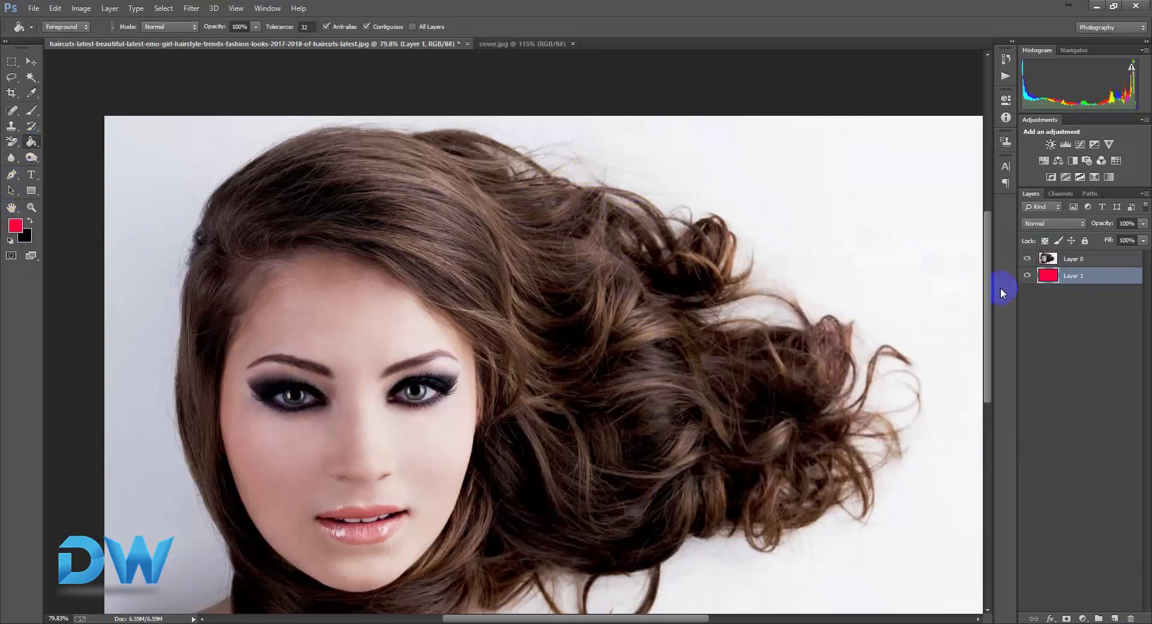
left_click(1027, 259)
left_click(1027, 259)
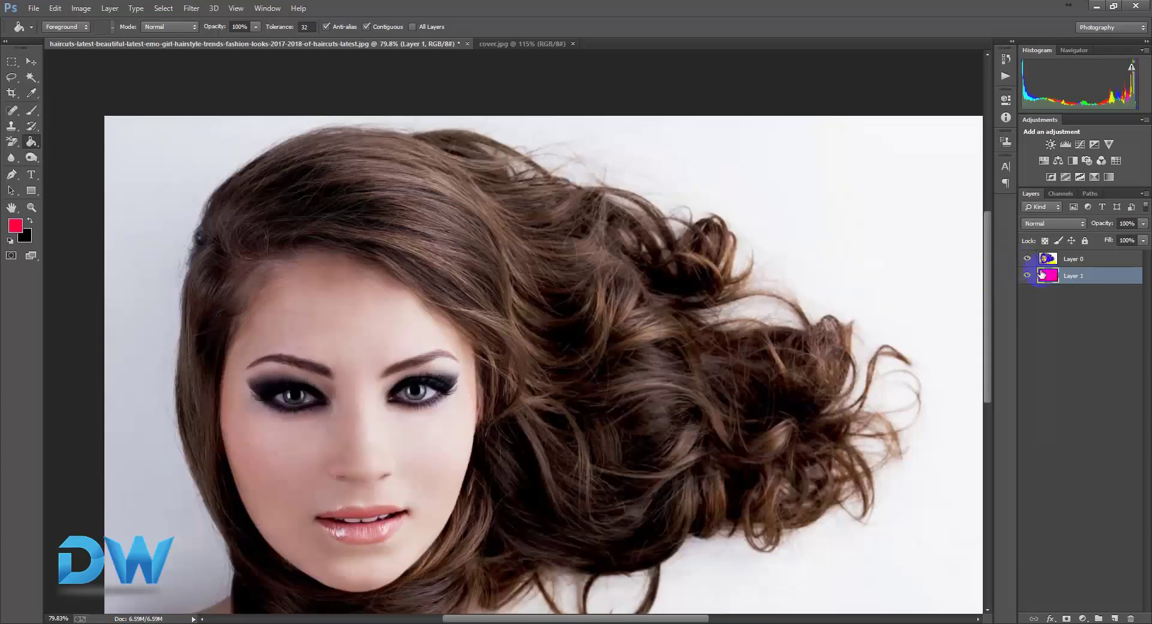
Step: Return to Layer 0 with the Background Eraser Tool and sample the hair's dark brown #452f22 as the protected foreground color
left_click(1067, 261)
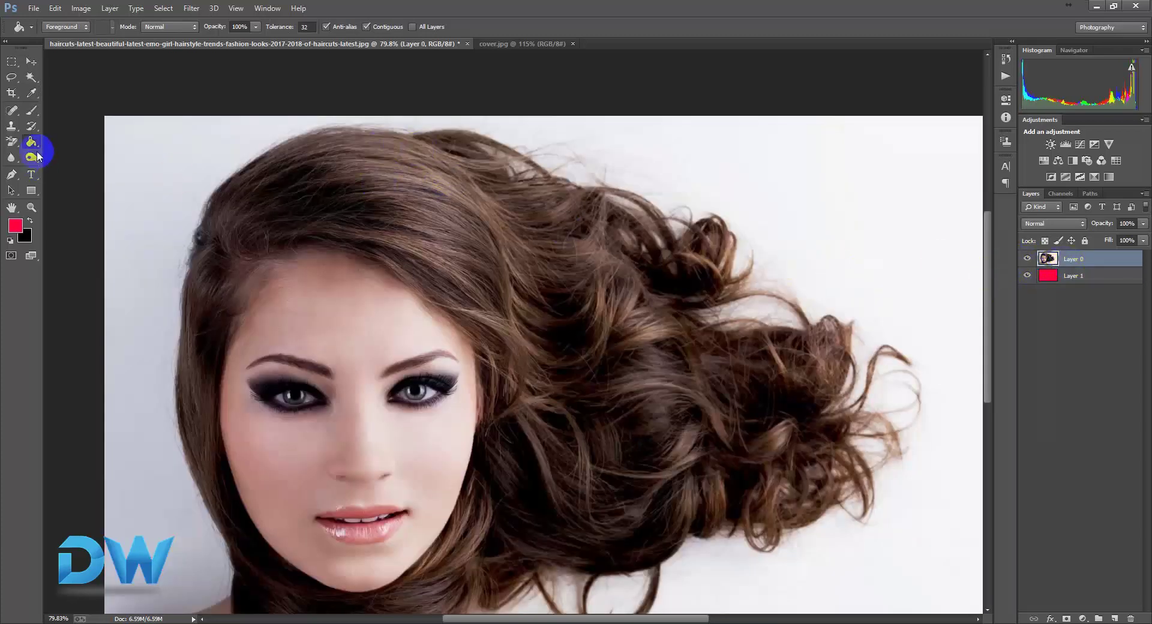
left_click(12, 142)
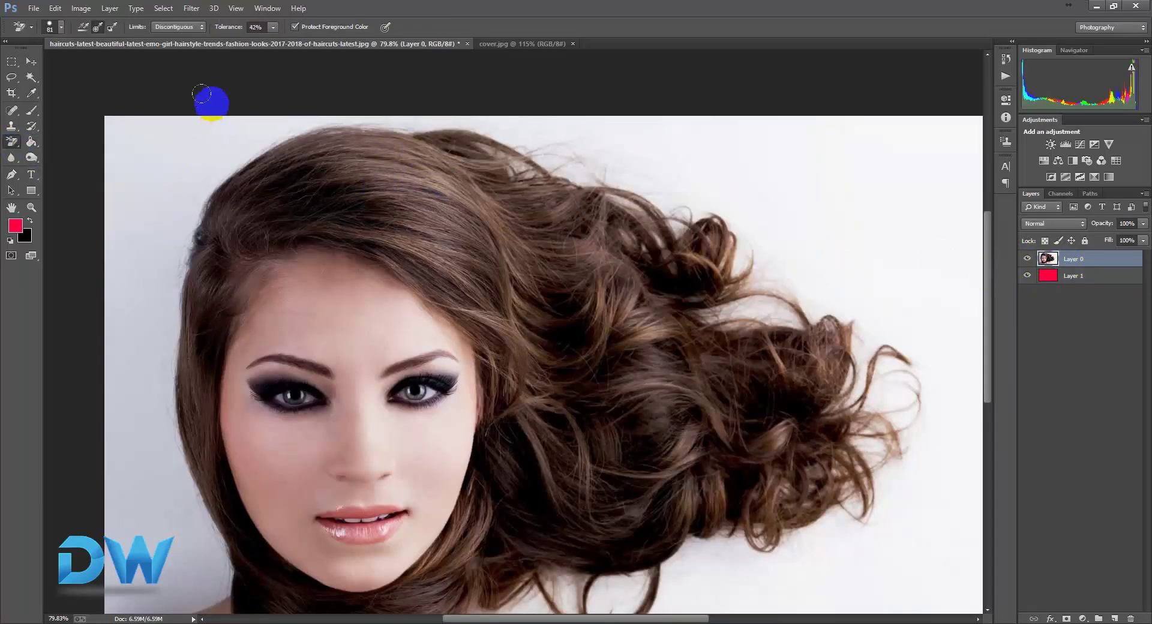
left_click(357, 158)
left_click(16, 225)
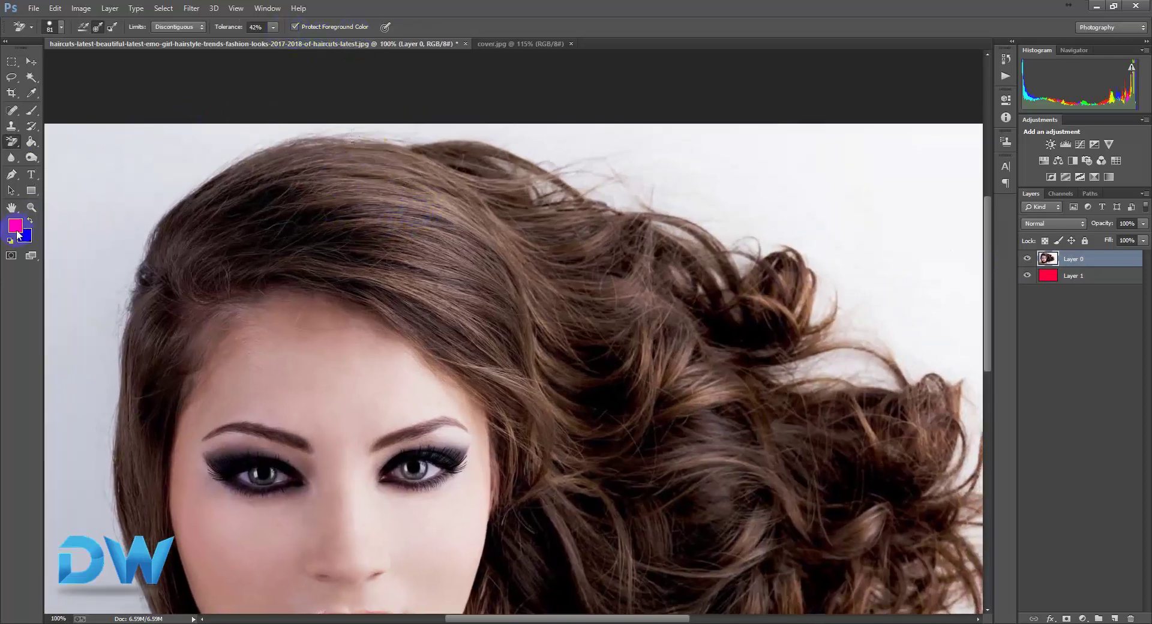
left_click(478, 146)
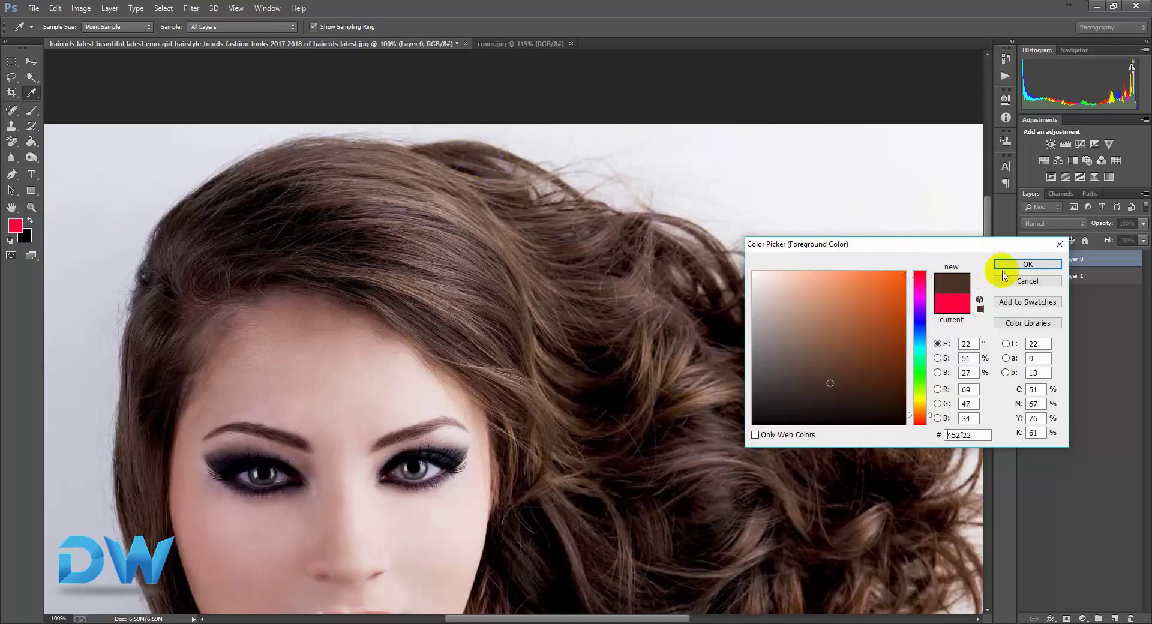
left_click(1026, 264)
Step: Erase the light background along the top edge of the hair and around the loose curls at its far right end
mouse_move(137, 252)
left_mouse_down()
mouse_move(140, 195)
mouse_move(213, 144)
mouse_move(254, 125)
mouse_move(337, 119)
mouse_move(482, 134)
mouse_move(671, 224)
left_mouse_up()
mouse_move(714, 264)
left_mouse_down()
mouse_move(770, 243)
mouse_move(801, 260)
mouse_move(805, 314)
mouse_move(774, 351)
mouse_move(828, 350)
mouse_move(848, 314)
mouse_move(857, 360)
mouse_move(935, 383)
left_mouse_up()
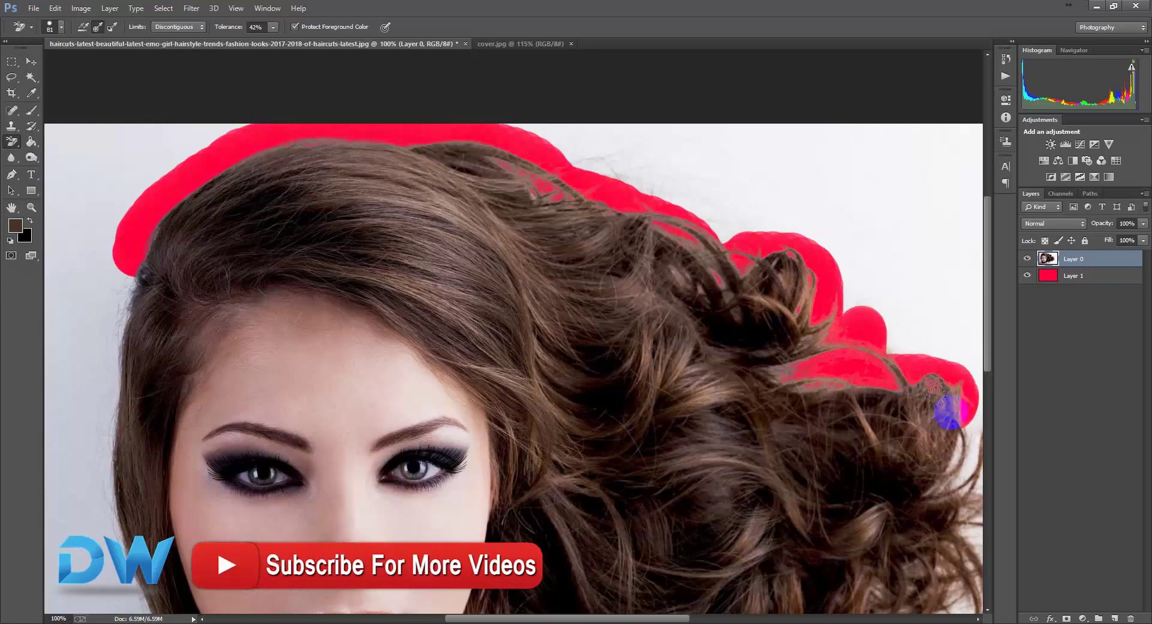
left_click_drag(757, 421, 398, 258)
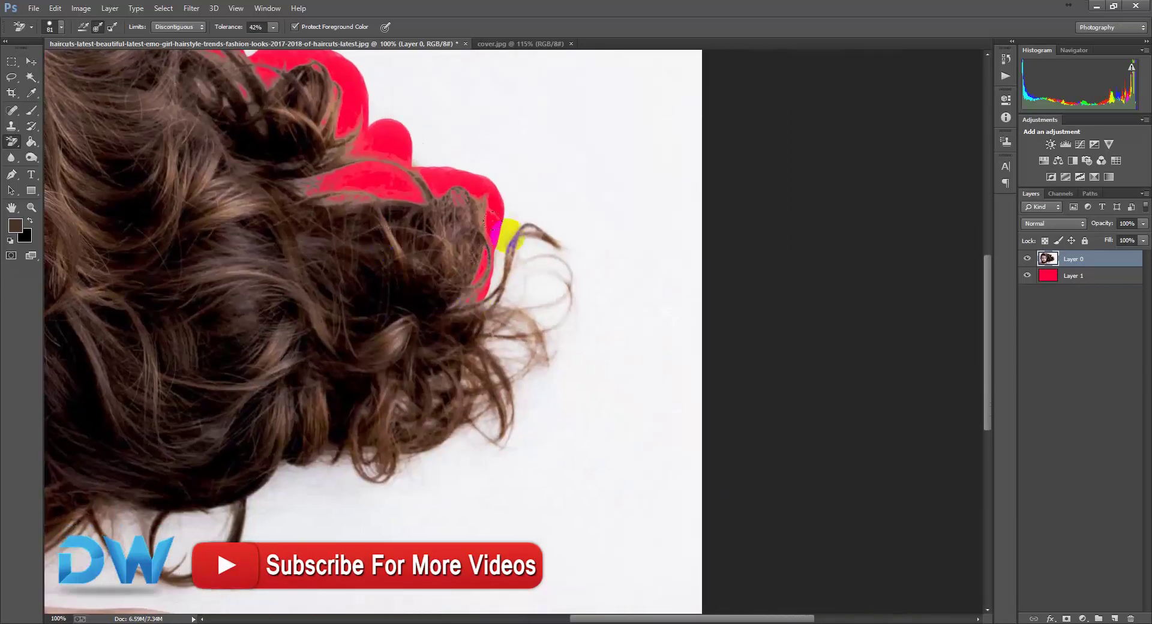
mouse_move(509, 222)
left_mouse_down()
mouse_move(540, 249)
mouse_move(507, 259)
mouse_move(482, 310)
mouse_move(513, 311)
mouse_move(556, 274)
mouse_move(569, 284)
mouse_move(563, 317)
mouse_move(546, 304)
mouse_move(497, 317)
left_mouse_up()
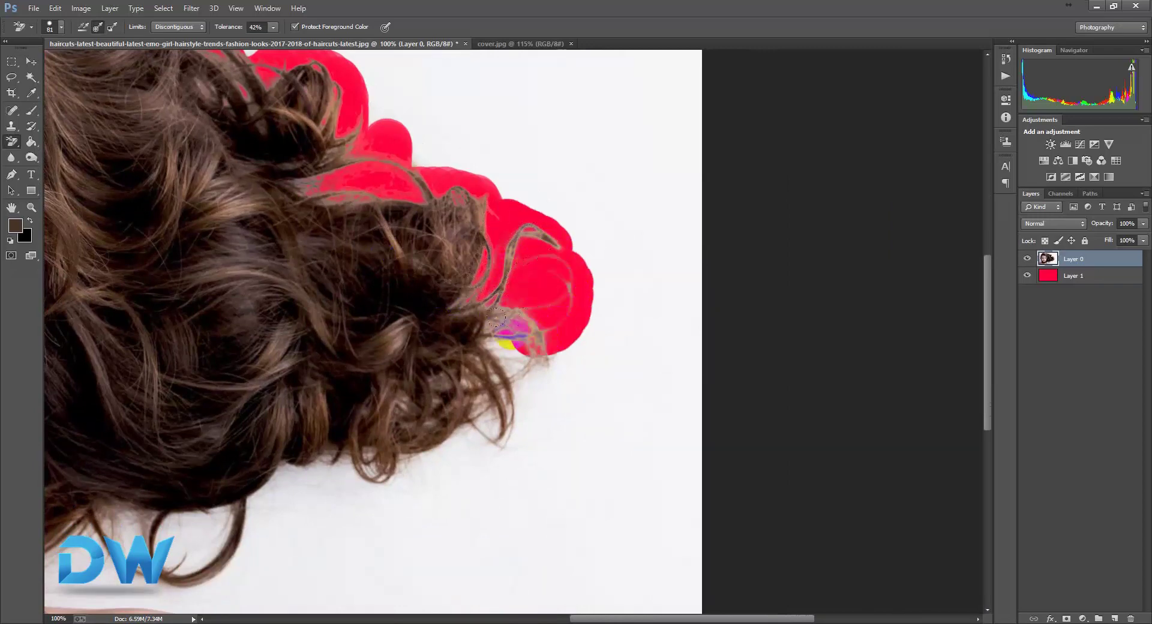
Step: Erase the background along the hair's lower edge, including inside the hanging curls and toward the neck, undoing one excess stroke
mouse_move(506, 364)
left_mouse_down()
mouse_move(528, 390)
mouse_move(513, 408)
mouse_move(473, 373)
mouse_move(413, 400)
mouse_move(407, 422)
mouse_move(490, 430)
mouse_move(477, 445)
mouse_move(408, 437)
mouse_move(352, 459)
mouse_move(291, 452)
mouse_move(172, 564)
left_mouse_up()
mouse_move(131, 514)
left_mouse_down()
mouse_move(165, 520)
mouse_move(222, 503)
mouse_move(187, 514)
mouse_move(568, 304)
mouse_move(500, 308)
left_mouse_up()
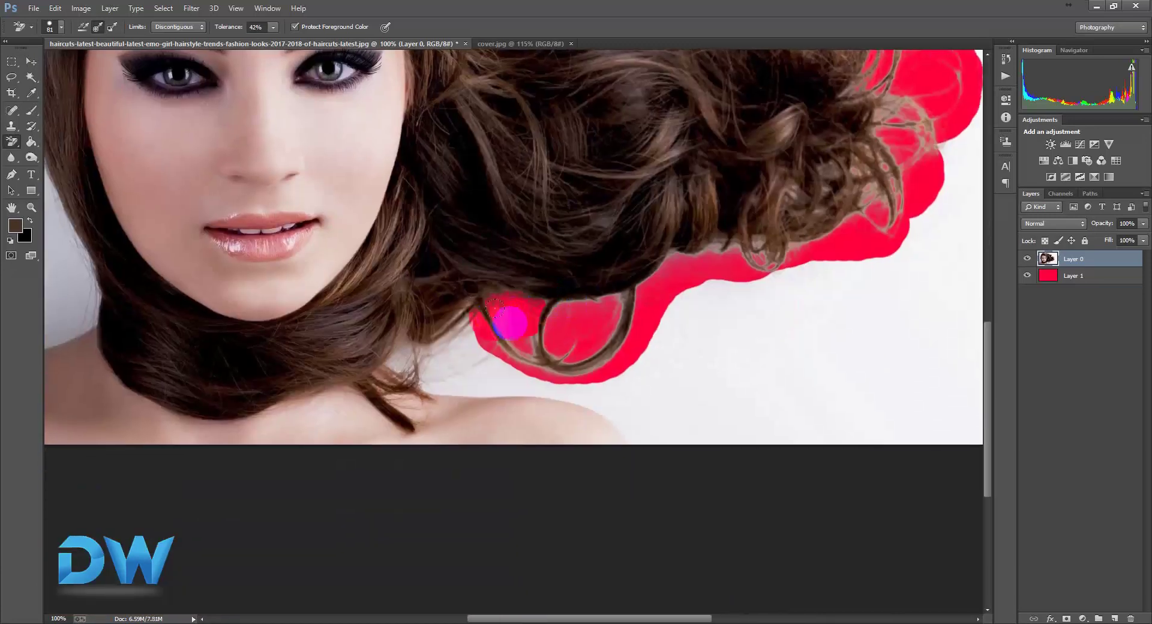
key("ctrl+z")
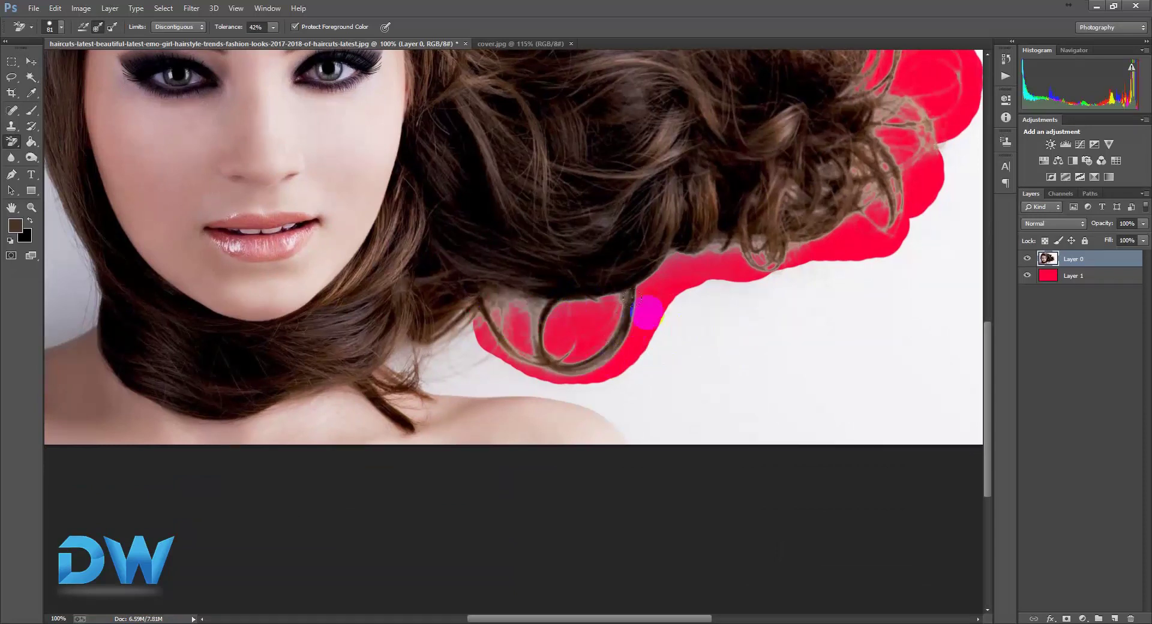
left_click_drag(696, 298, 631, 321)
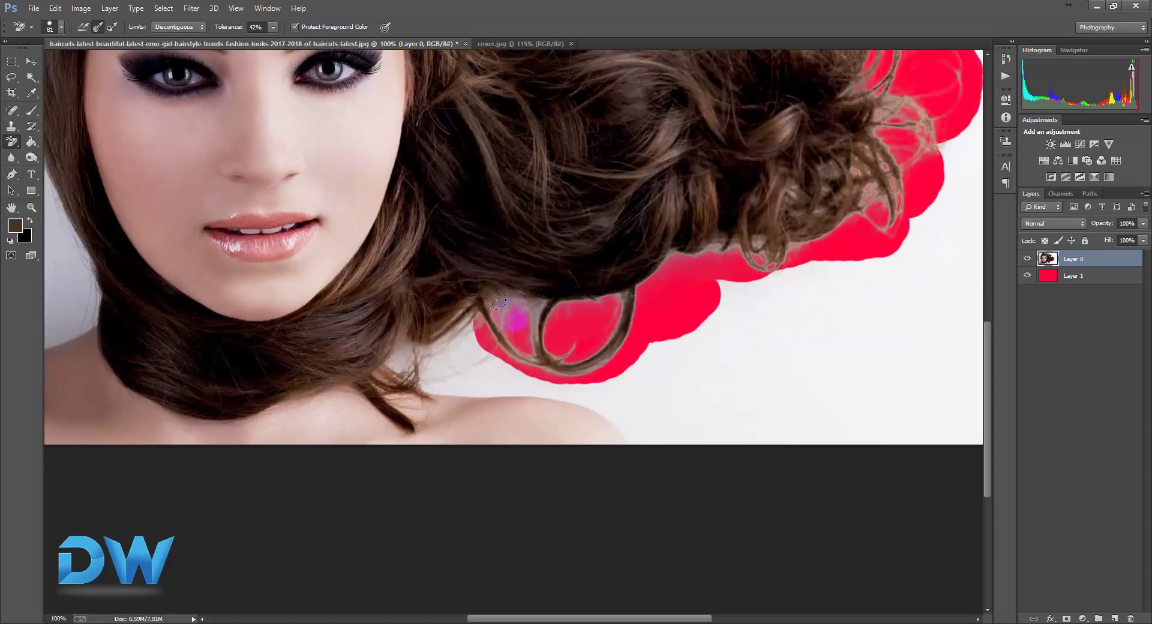
mouse_move(470, 323)
left_mouse_down()
mouse_move(427, 339)
mouse_move(476, 371)
mouse_move(549, 342)
mouse_move(654, 336)
mouse_move(730, 273)
mouse_move(848, 265)
mouse_move(912, 230)
left_mouse_up()
Step: Erase a strip of background along the hair on the left side of the face, from the shoulder up to the crown
left_click_drag(357, 295, 599, 329)
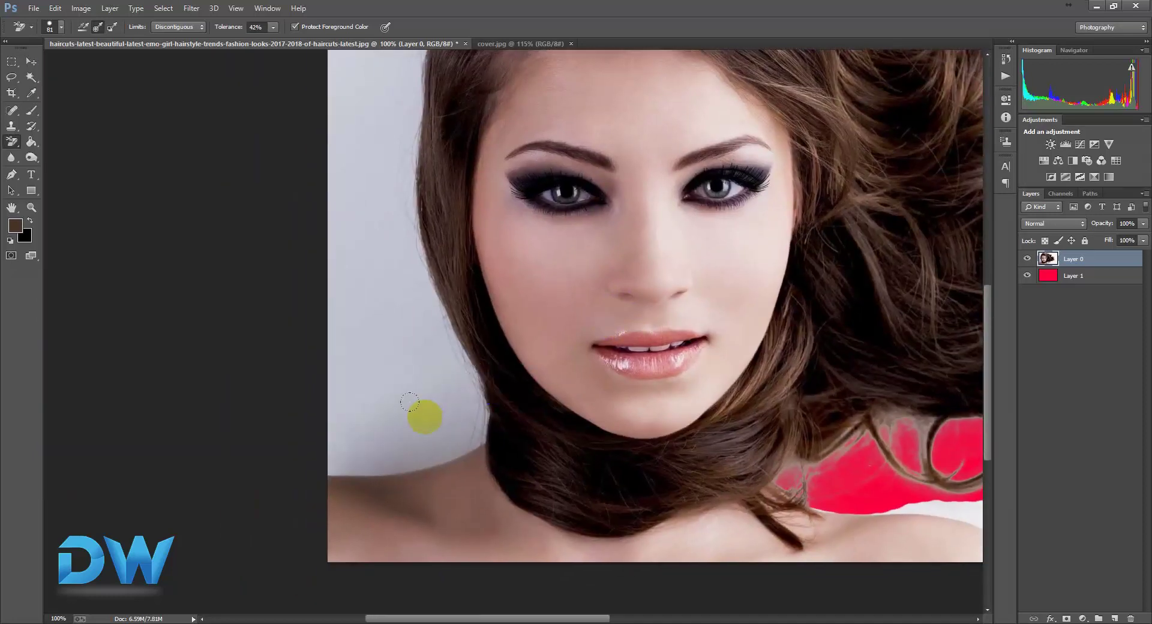
mouse_move(402, 426)
left_mouse_down()
mouse_move(455, 396)
mouse_move(396, 236)
mouse_move(386, 84)
left_mouse_up()
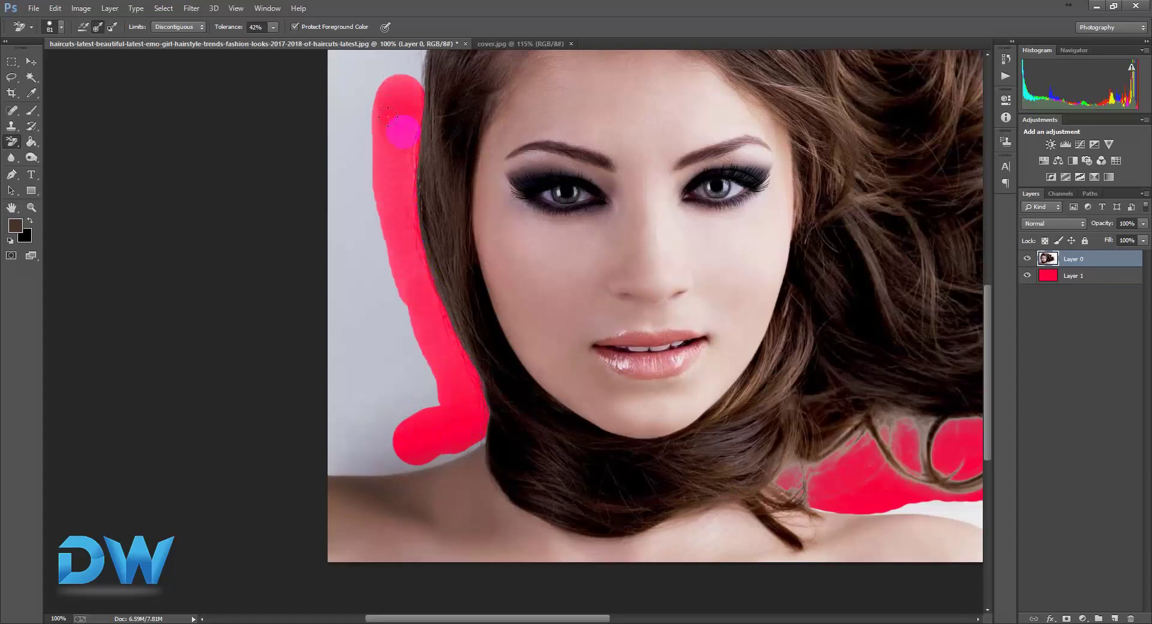
scroll(378, 240, "up", 5)
mouse_move(344, 279)
left_mouse_down()
mouse_move(333, 267)
mouse_move(382, 360)
mouse_move(372, 453)
left_mouse_up()
left_click_drag(602, 304, 545, 306)
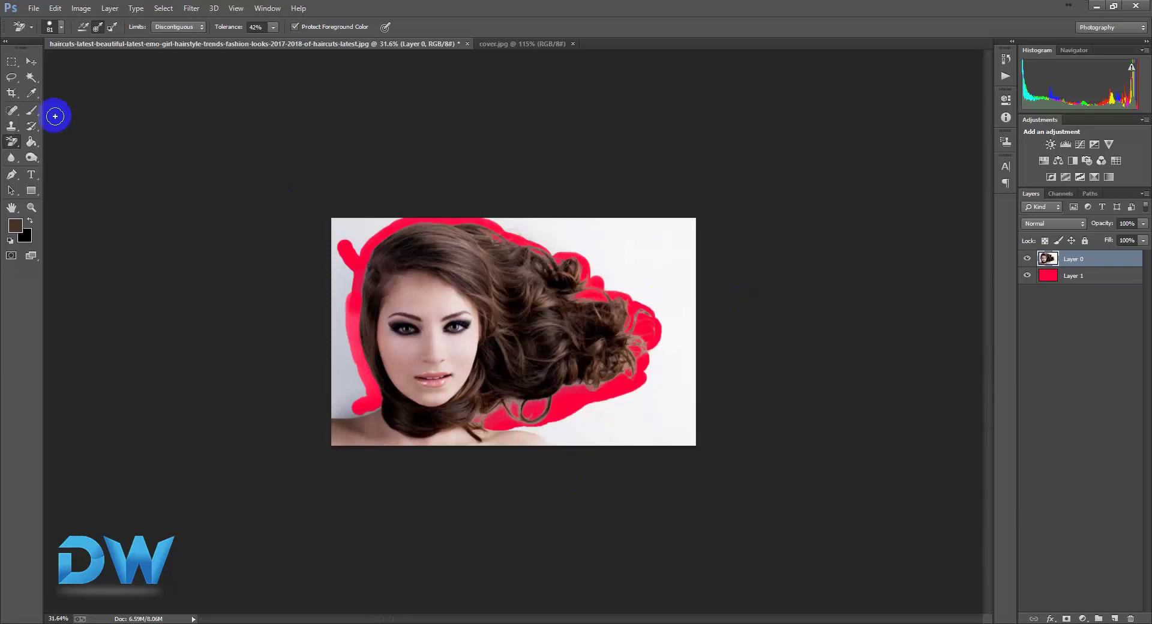
Step: Erase the remaining light background on both sides of the hair with the Magic Eraser Tool
left_click_drag(11, 141, 48, 162)
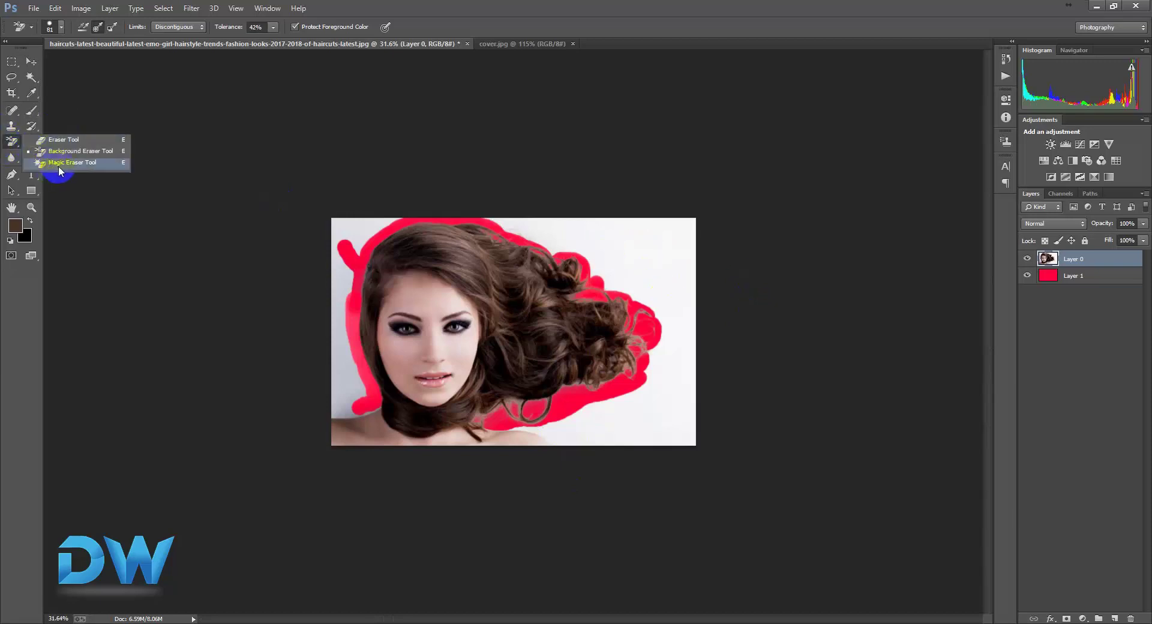
left_click(58, 166)
left_click(677, 262)
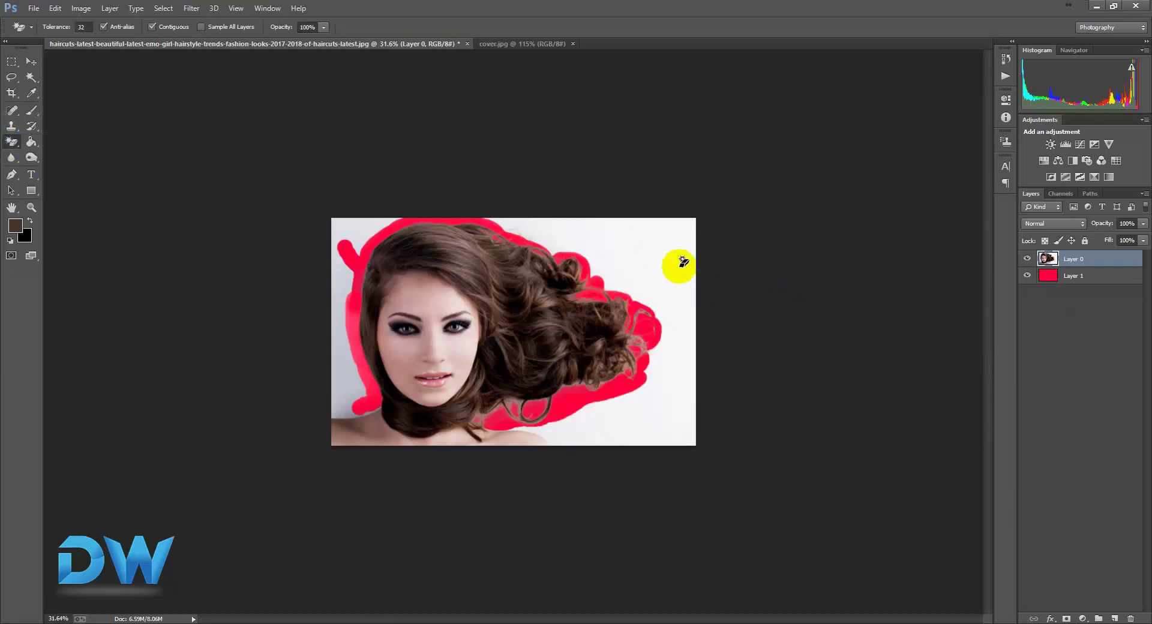
left_click(344, 285)
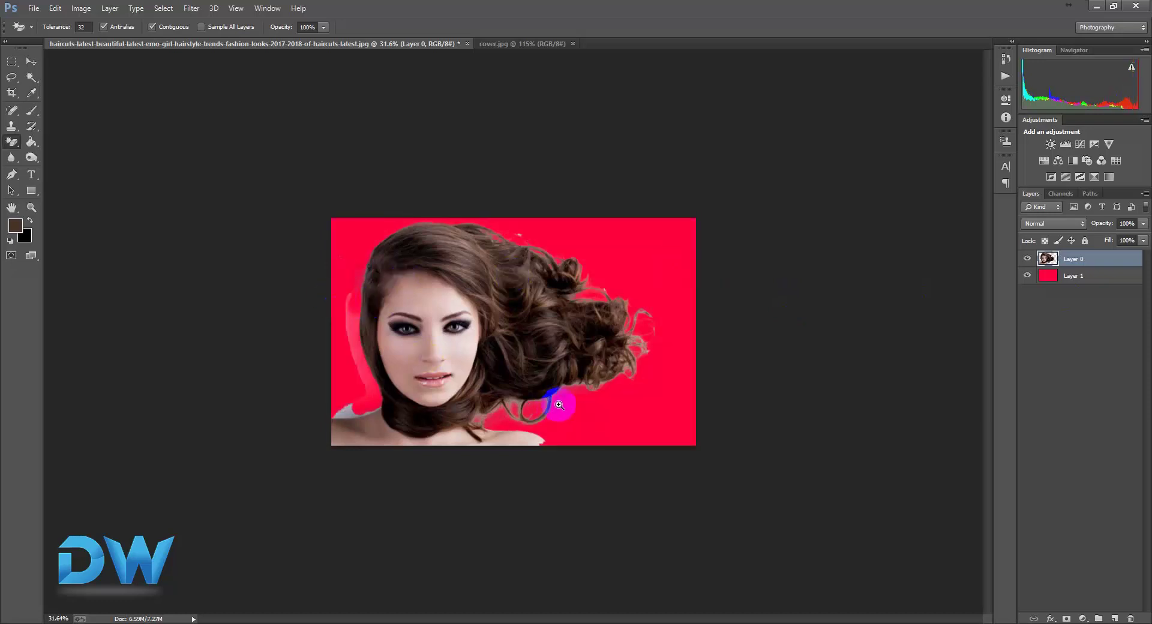
Step: Erase the leftover faint background strip beside the face-side hair and the grey patch above the shoulder
scroll(550, 399, "up", 5)
left_click_drag(660, 371, 641, 335)
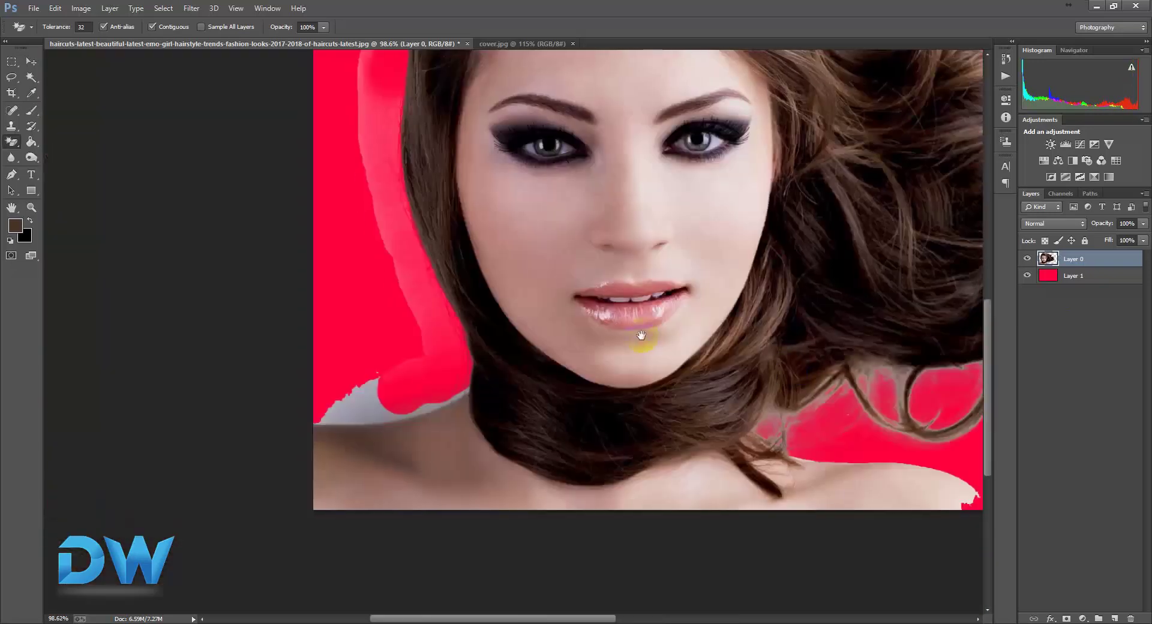
left_click(388, 179)
left_click(360, 398)
left_click(433, 412)
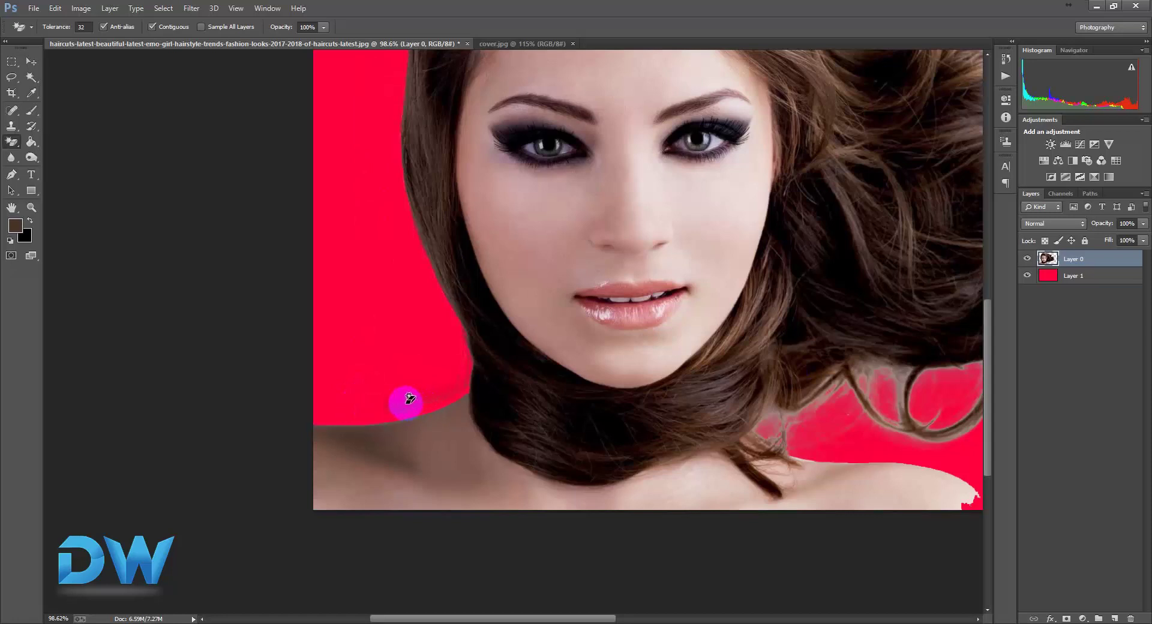
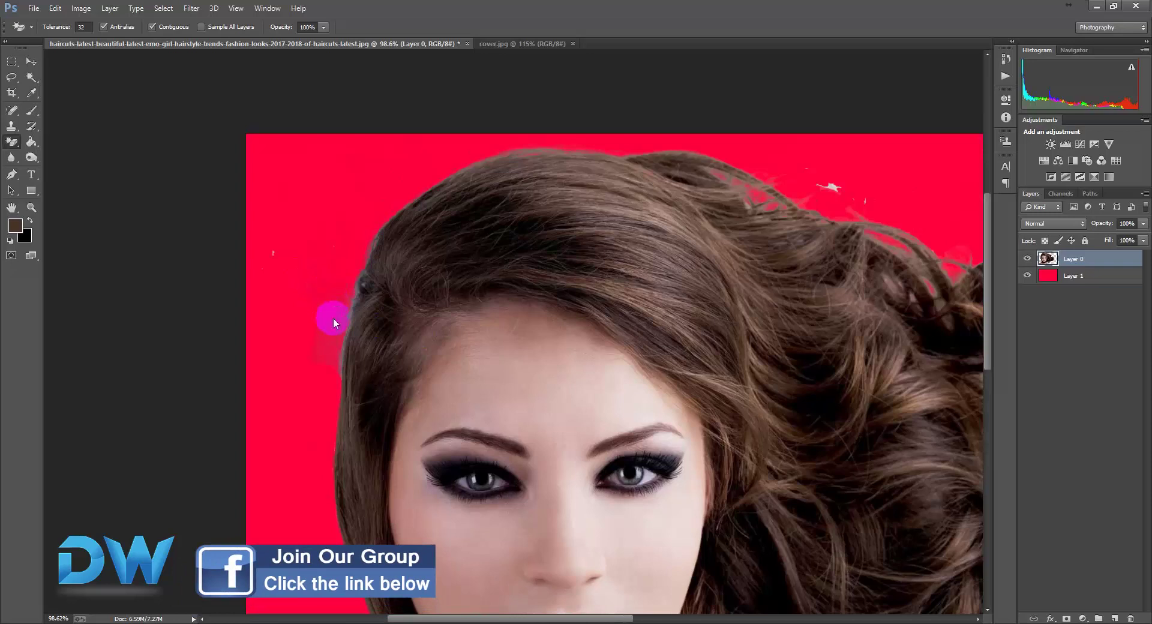
Step: Clean up leftover background smudges and specks beside the crown, above the hair and around the loose curl tips
mouse_move(341, 289)
left_mouse_down()
mouse_move(335, 311)
mouse_move(281, 291)
mouse_move(277, 249)
left_mouse_up()
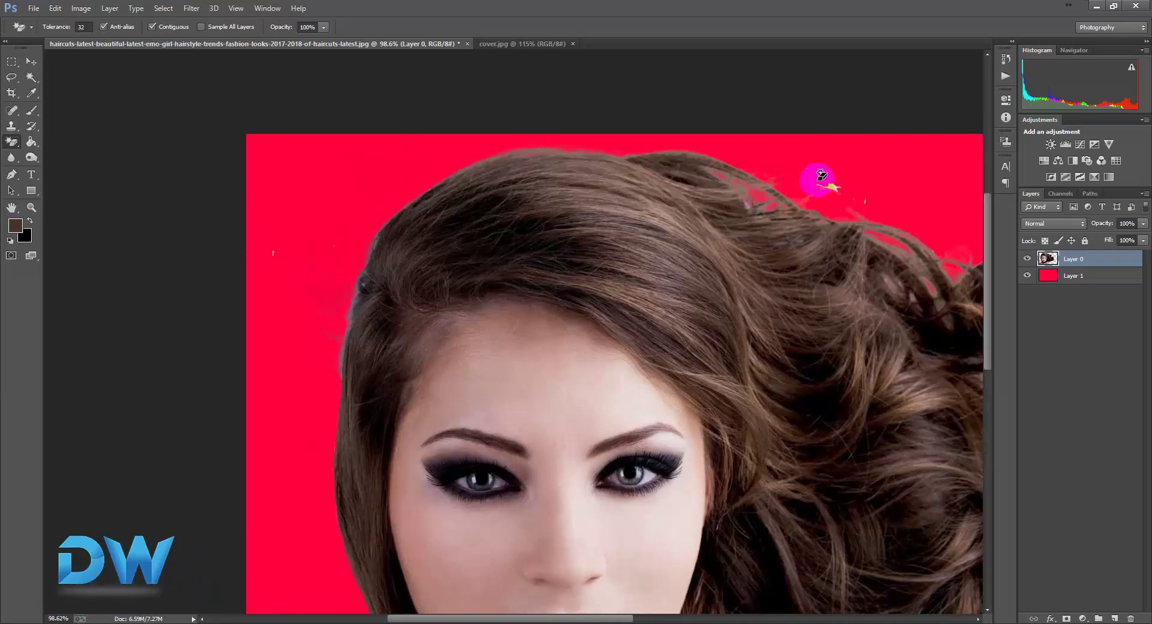
mouse_move(819, 286)
left_mouse_down()
mouse_move(540, 226)
mouse_move(491, 187)
left_mouse_up()
left_click_drag(637, 312, 498, 240)
left_click_drag(626, 183, 655, 189)
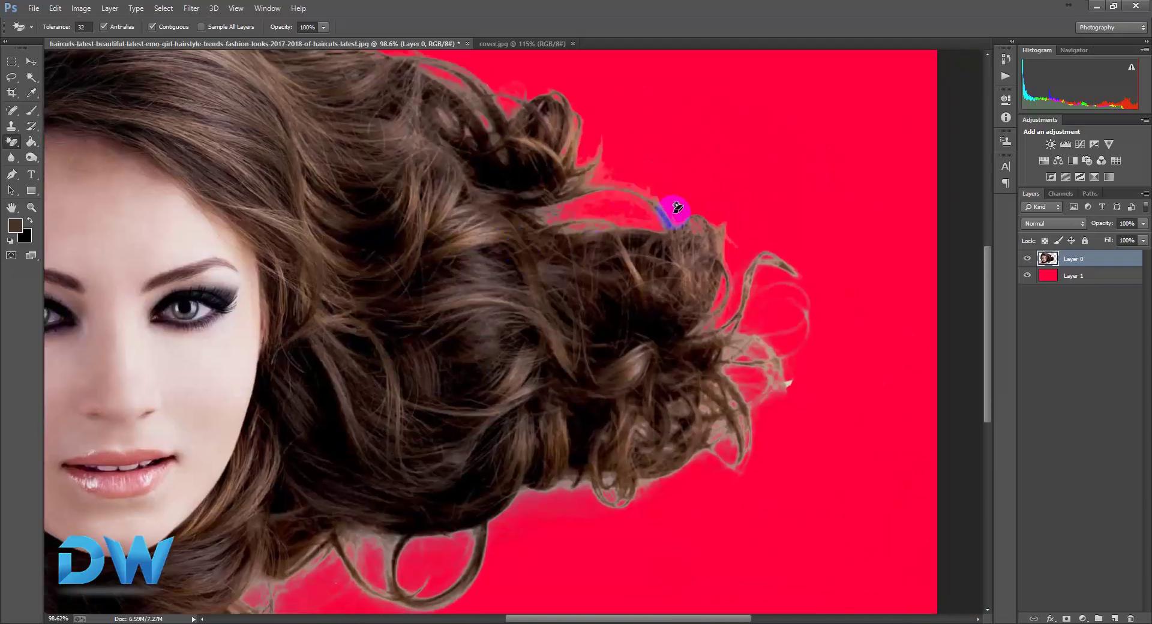
mouse_move(669, 473)
left_mouse_down()
mouse_move(686, 353)
mouse_move(628, 381)
left_mouse_up()
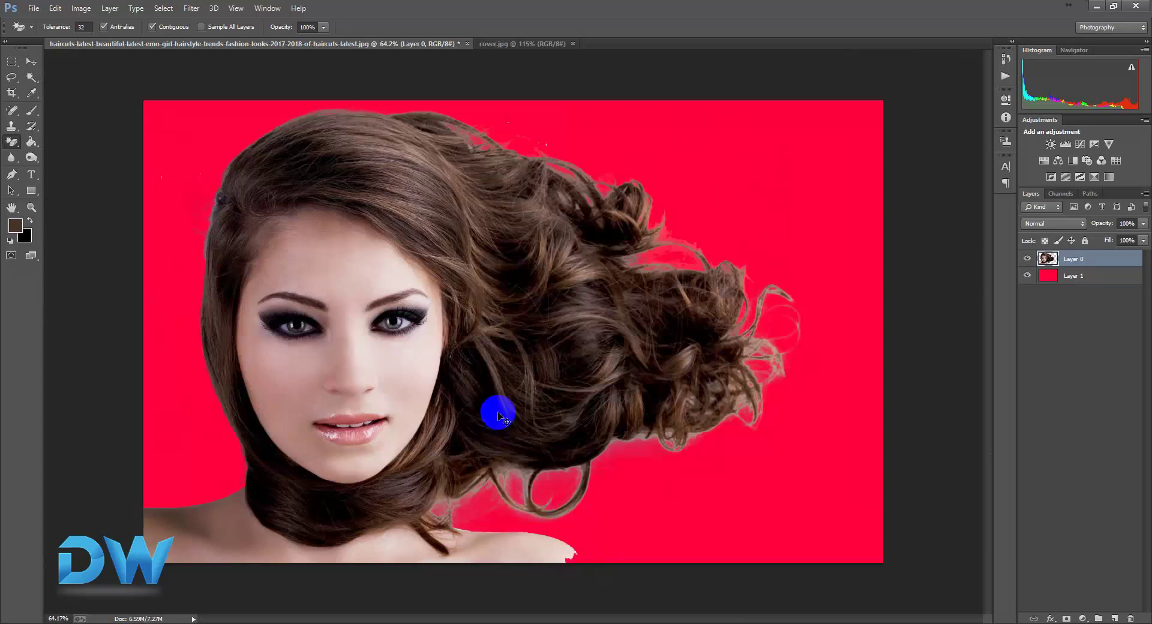
Step: Darken the pale fringe around the hanging curls under the hair with the Burn Tool, undoing the first stroke
left_click_drag(563, 458, 720, 390)
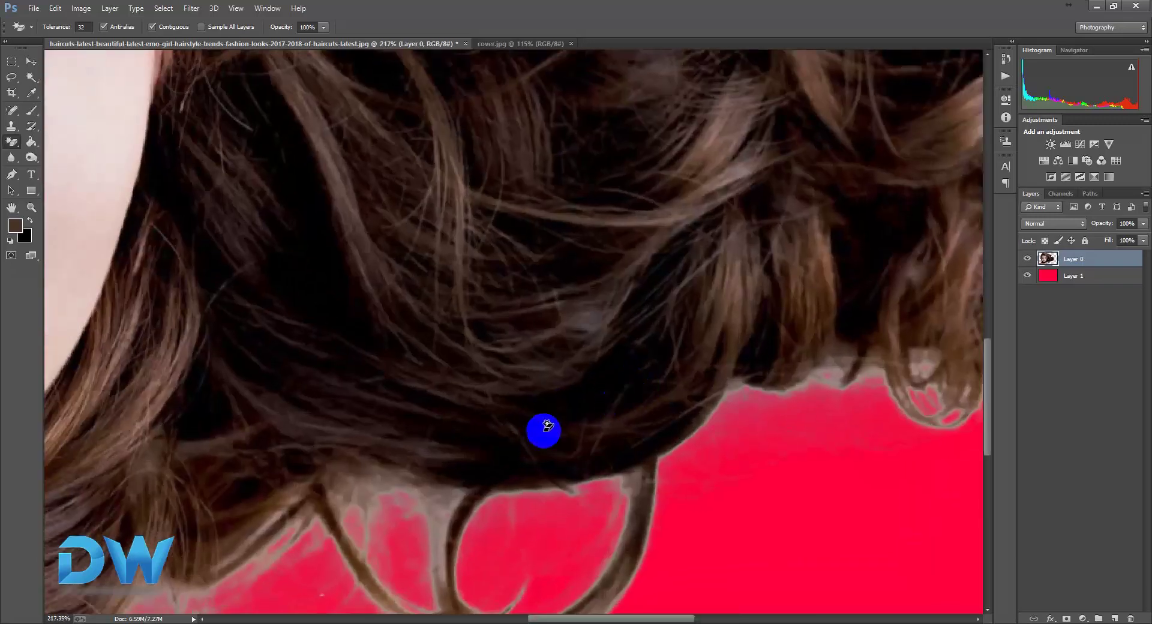
left_click_drag(543, 430, 673, 275)
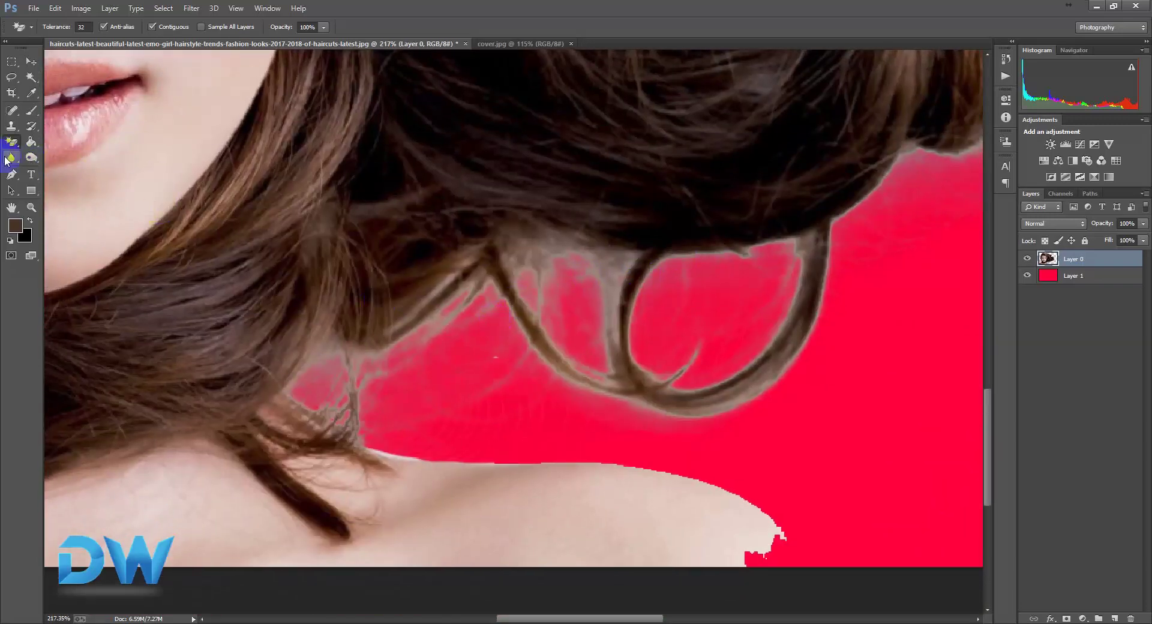
left_click(33, 159)
left_click(66, 168)
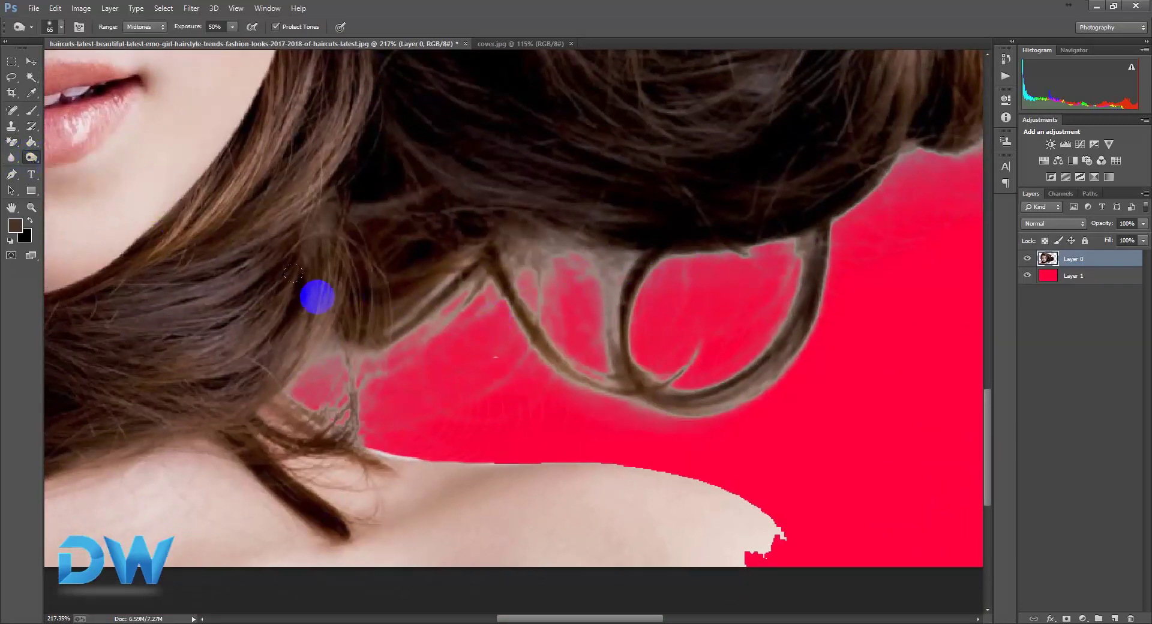
left_click(281, 62)
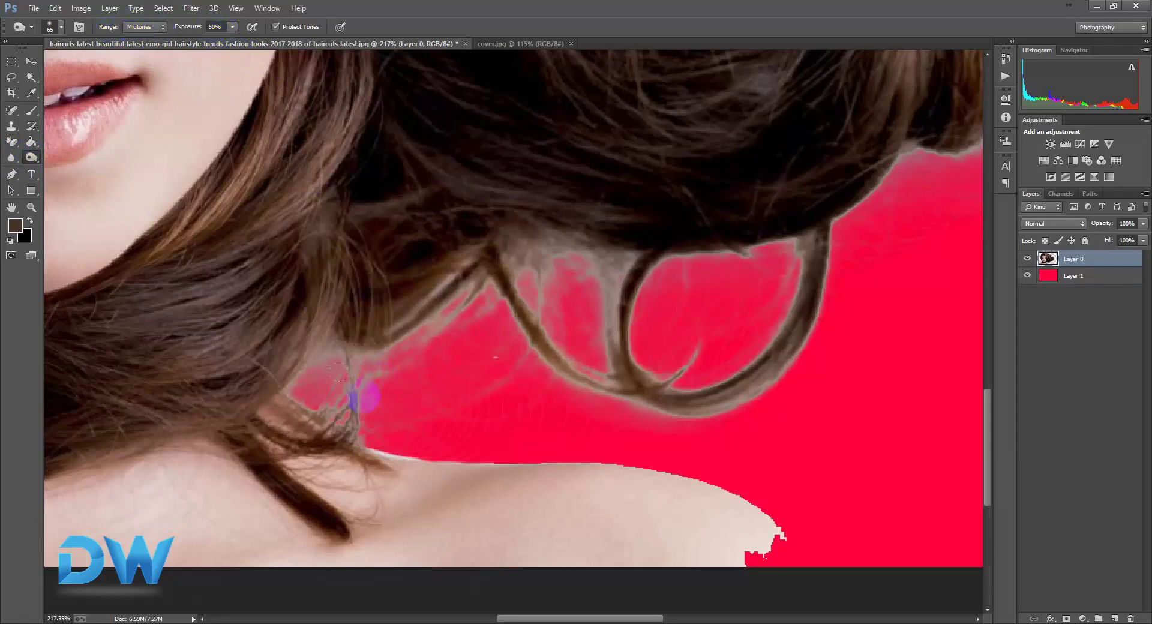
key("ctrl+z")
mouse_move(324, 343)
left_mouse_down()
mouse_move(514, 267)
mouse_move(524, 324)
mouse_move(627, 376)
mouse_move(600, 260)
mouse_move(784, 226)
mouse_move(810, 330)
mouse_move(676, 397)
mouse_move(612, 321)
left_mouse_up()
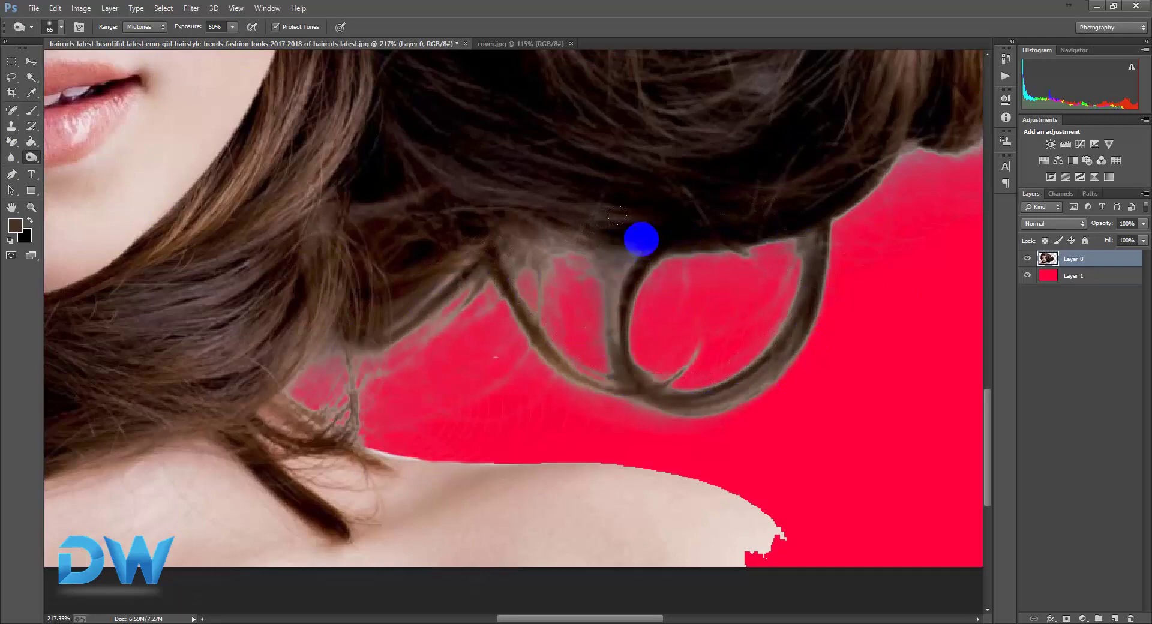
left_click_drag(655, 224, 420, 360)
Step: Burn the light edges of the lower curls and the wispy strands at the far end of the hair
mouse_move(802, 304)
left_mouse_down()
mouse_move(656, 316)
mouse_move(856, 308)
mouse_move(213, 469)
left_mouse_up()
mouse_move(282, 501)
left_mouse_down()
mouse_move(492, 420)
mouse_move(556, 412)
mouse_move(465, 248)
mouse_move(543, 210)
mouse_move(607, 241)
mouse_move(528, 330)
mouse_move(550, 359)
left_mouse_up()
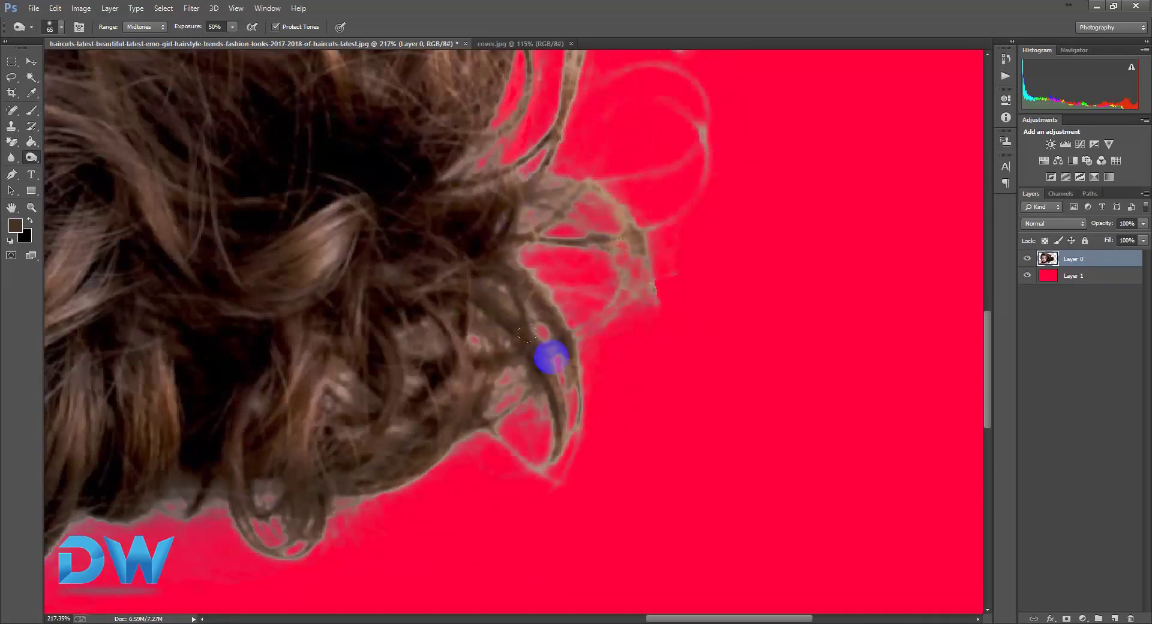
mouse_move(500, 399)
left_mouse_down()
mouse_move(288, 426)
mouse_move(459, 363)
left_mouse_up()
left_click_drag(396, 323, 318, 548)
mouse_move(422, 353)
left_mouse_down()
mouse_move(514, 244)
mouse_move(610, 283)
mouse_move(635, 404)
left_mouse_up()
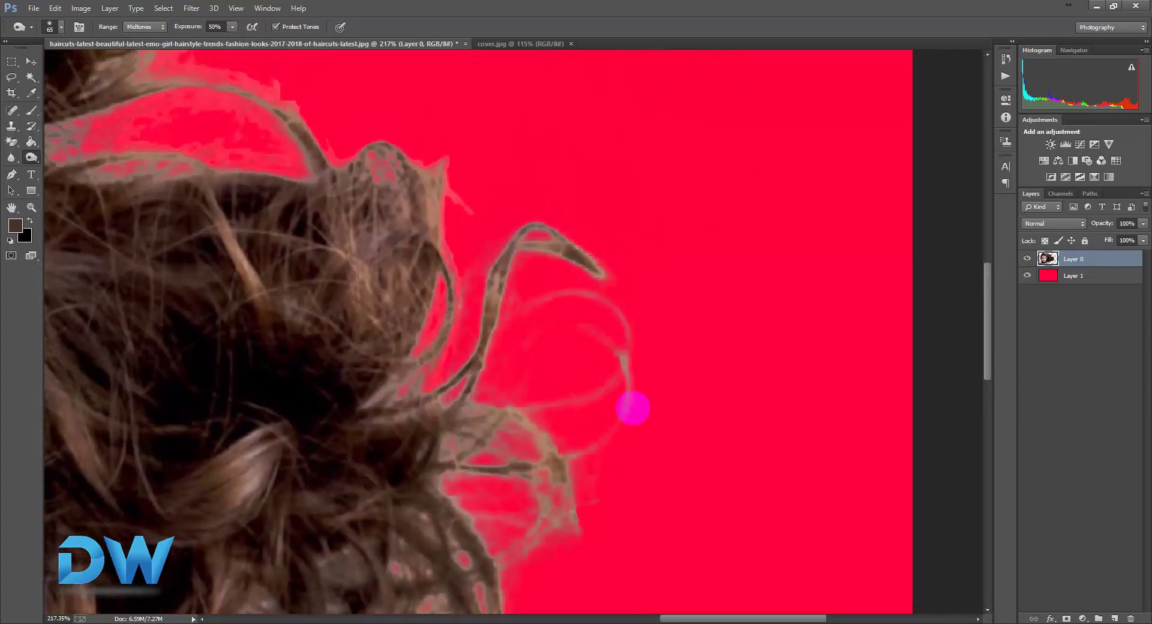
Step: Burn the pale edges of the curls and stray strands along the upper edge of the flowing hair
left_click_drag(336, 361, 540, 475)
mouse_move(540, 386)
left_mouse_down()
mouse_move(638, 360)
mouse_move(488, 250)
mouse_move(330, 201)
mouse_move(363, 272)
mouse_move(408, 306)
left_mouse_up()
left_click_drag(282, 342, 324, 497)
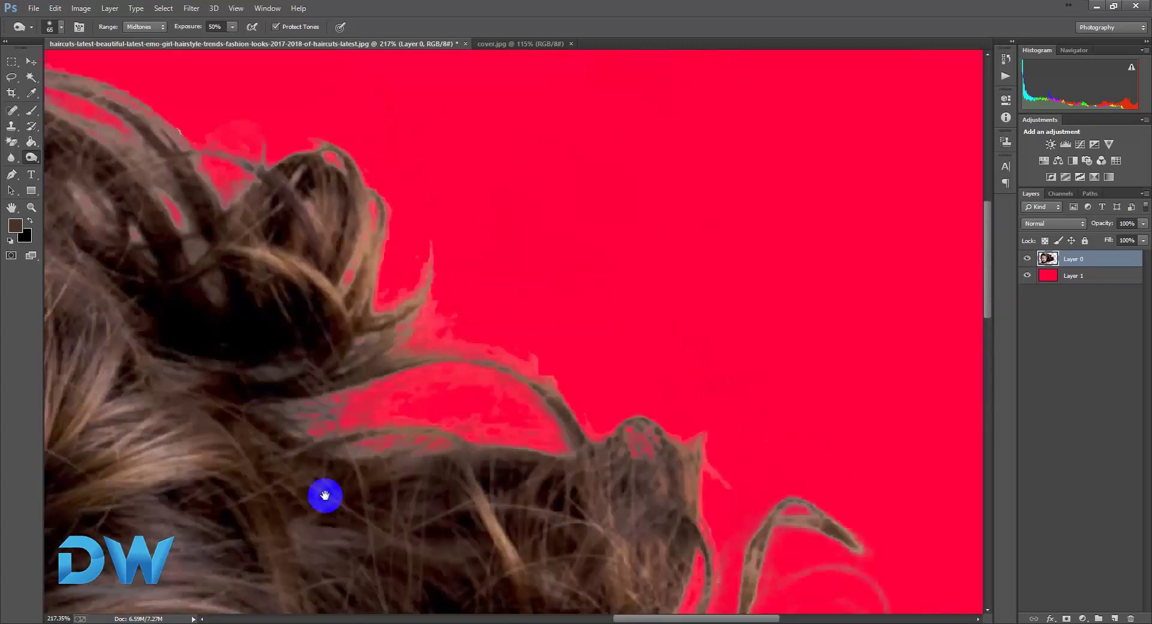
mouse_move(384, 363)
left_mouse_down()
mouse_move(394, 381)
mouse_move(468, 339)
left_mouse_up()
left_click_drag(340, 414, 408, 491)
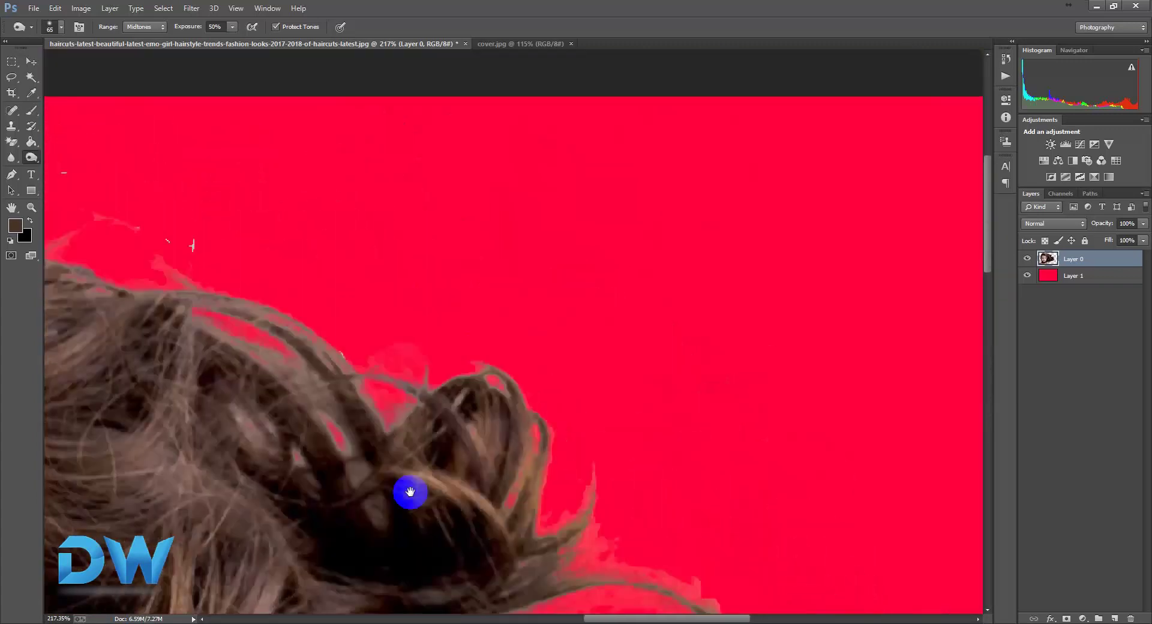
Step: Burn the light fringe over the crown and down the face-side hair edge, finishing with the whole portrait in view
mouse_move(379, 426)
left_mouse_down()
mouse_move(142, 318)
mouse_move(256, 380)
mouse_move(339, 491)
mouse_move(225, 432)
mouse_move(360, 483)
mouse_move(492, 489)
mouse_move(222, 339)
mouse_move(677, 532)
mouse_move(644, 481)
mouse_move(562, 434)
mouse_move(315, 330)
mouse_move(305, 338)
mouse_move(443, 367)
mouse_move(313, 329)
mouse_move(433, 343)
mouse_move(536, 429)
mouse_move(478, 458)
mouse_move(352, 425)
mouse_move(882, 470)
left_mouse_up()
left_click_drag(396, 555, 478, 252)
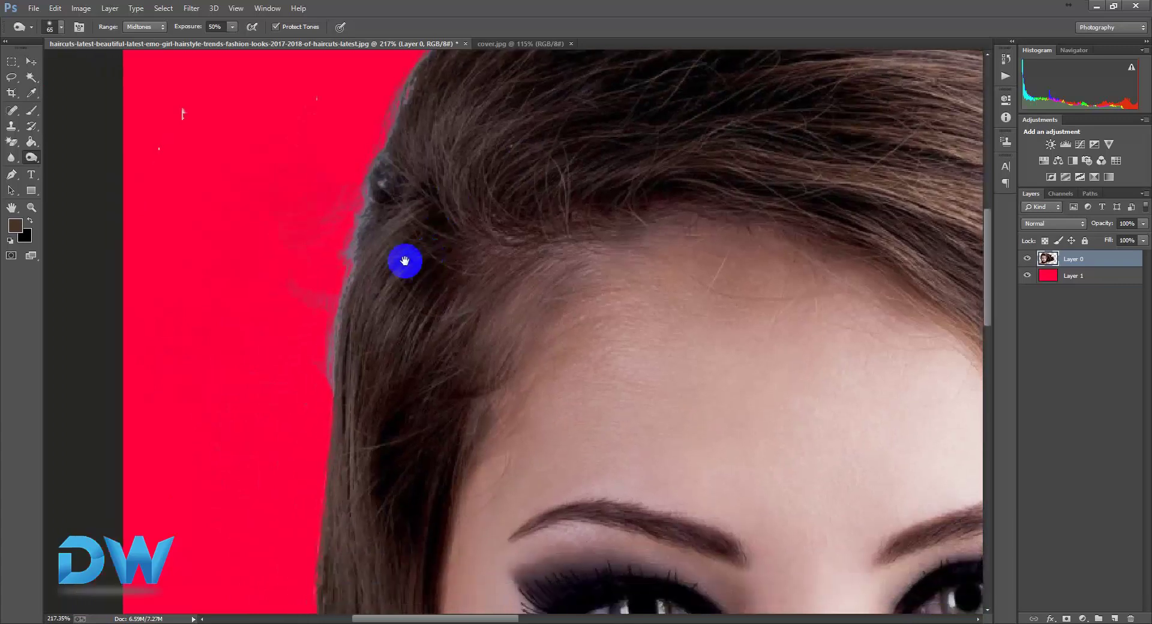
mouse_move(376, 183)
left_mouse_down()
mouse_move(347, 198)
mouse_move(324, 427)
mouse_move(310, 199)
mouse_move(276, 478)
mouse_move(231, 216)
mouse_move(299, 404)
mouse_move(204, 203)
left_mouse_up()
left_click_drag(417, 395, 334, 393)
mouse_move(566, 406)
left_mouse_down()
mouse_move(607, 387)
mouse_move(536, 203)
mouse_move(657, 228)
mouse_move(537, 204)
mouse_move(411, 215)
mouse_move(458, 198)
mouse_move(646, 290)
mouse_move(643, 387)
mouse_move(533, 185)
mouse_move(460, 202)
mouse_move(532, 365)
mouse_move(656, 435)
mouse_move(715, 300)
mouse_move(590, 287)
mouse_move(556, 316)
left_mouse_up()
key("ctrl+space")
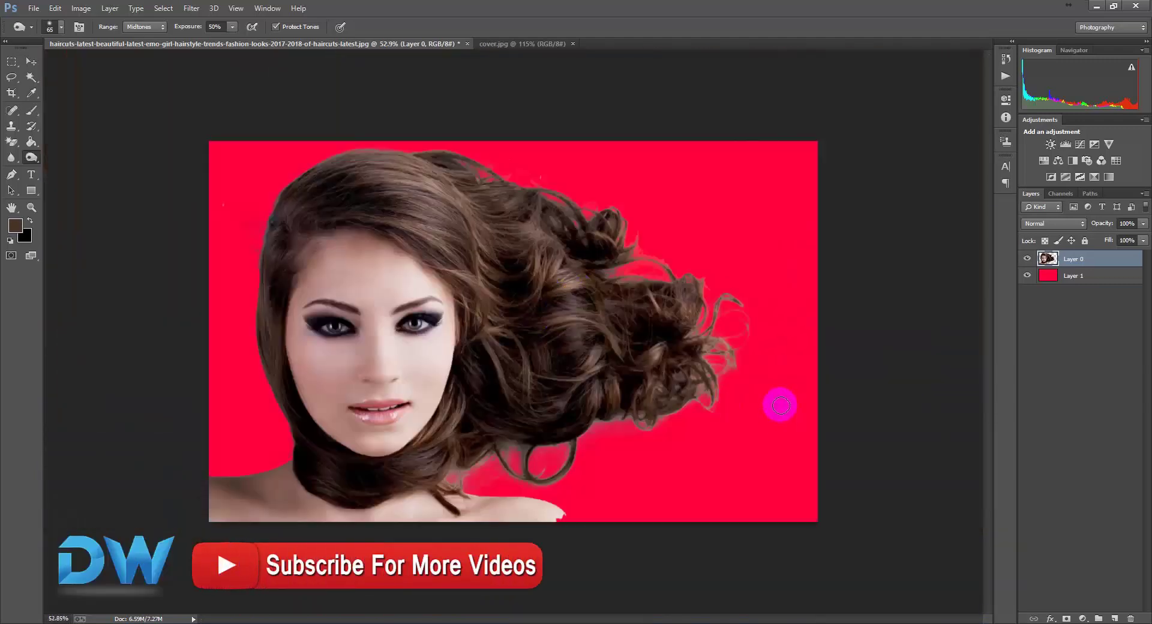
left_click_drag(566, 433, 545, 400)
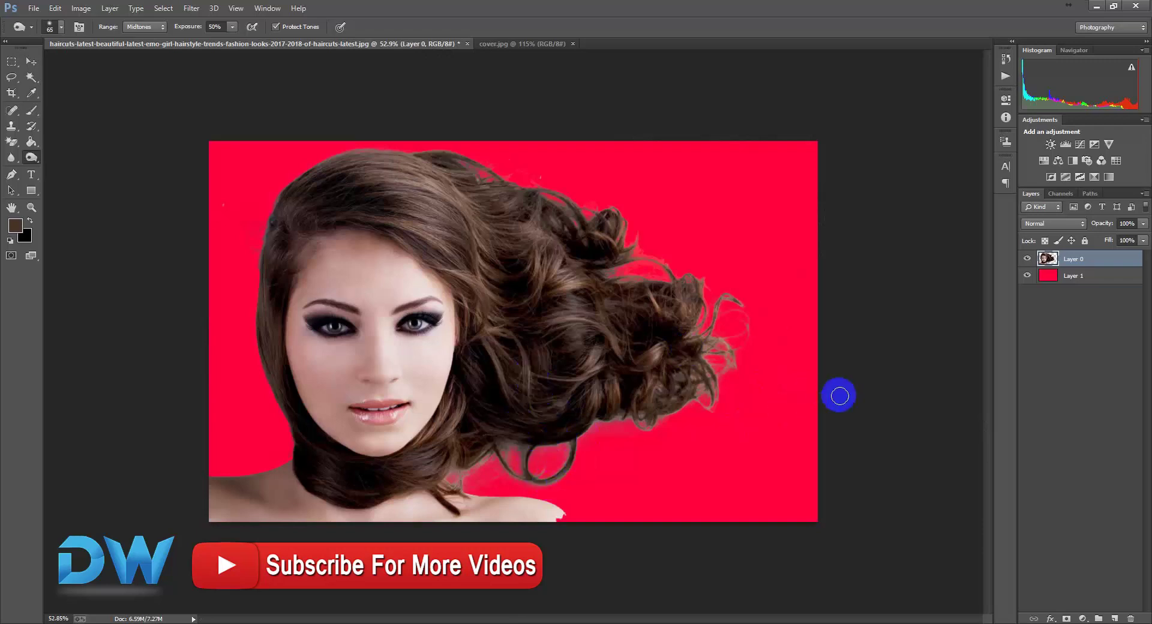
left_click_drag(630, 387, 630, 388)
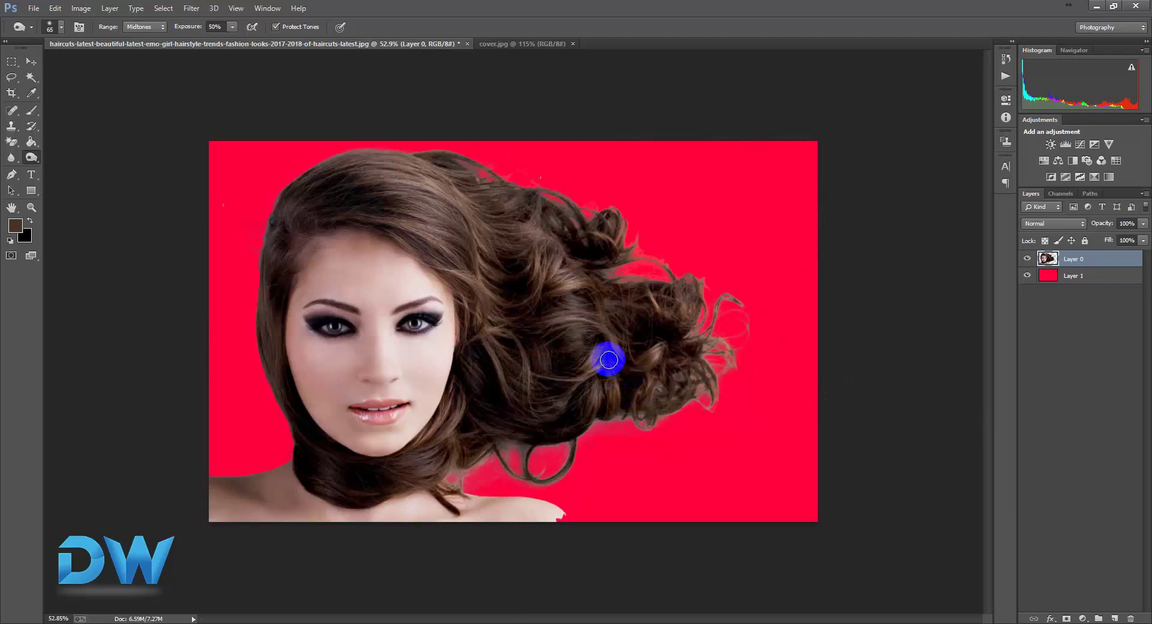
left_click_drag(607, 358, 479, 349)
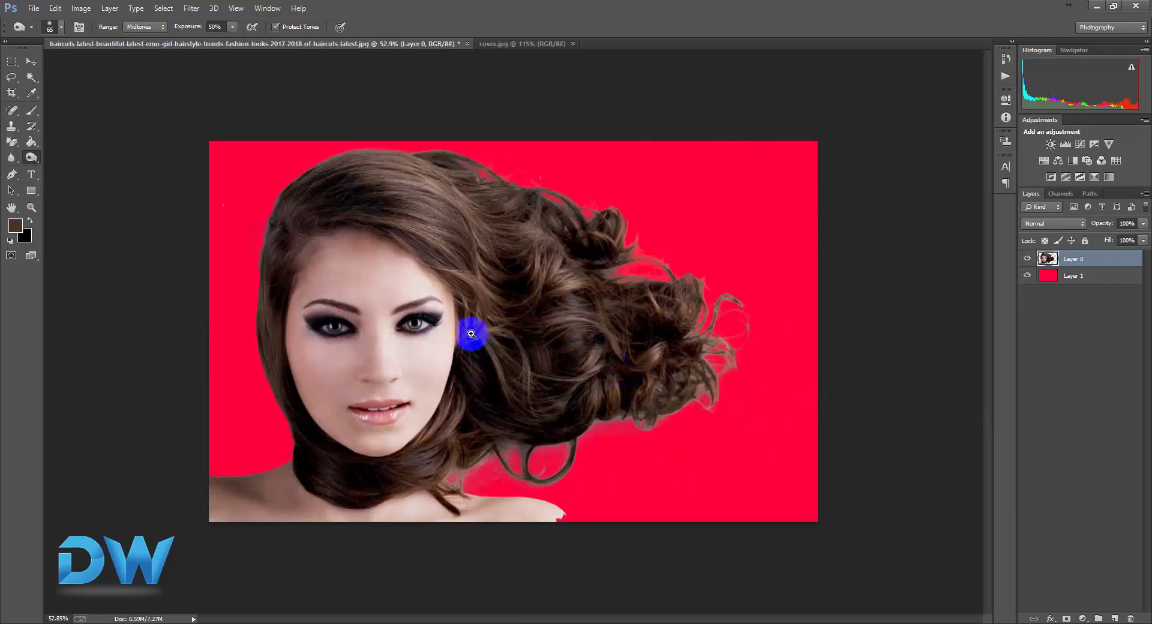
mouse_move(469, 333)
left_mouse_down()
mouse_move(525, 345)
mouse_move(508, 324)
left_mouse_up()
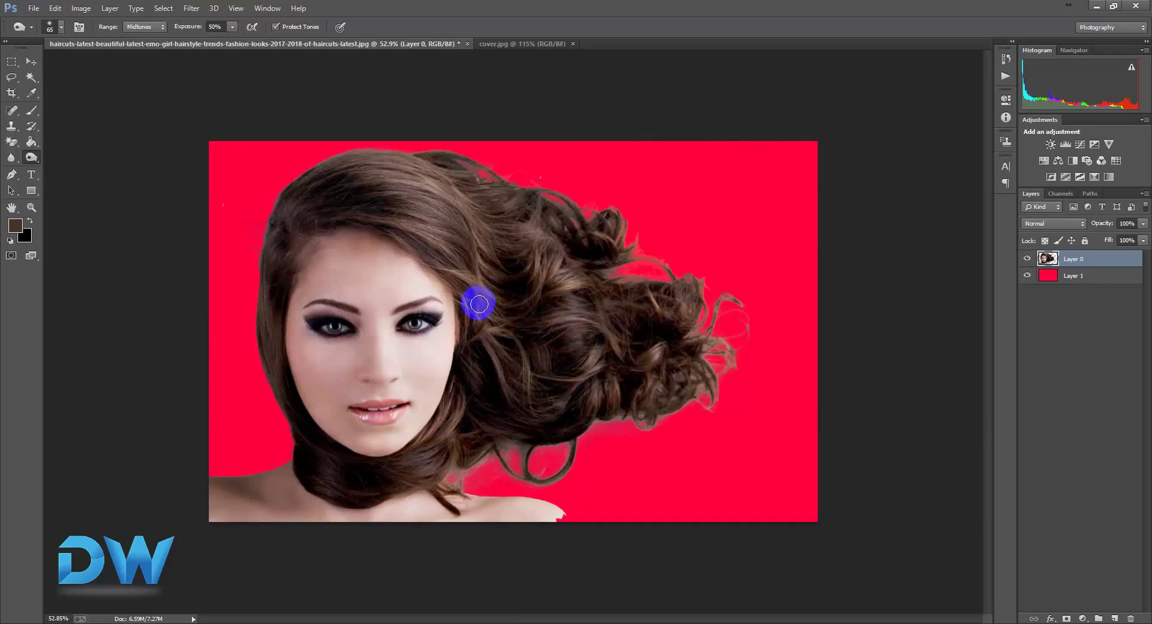
left_click_drag(478, 304, 516, 300)
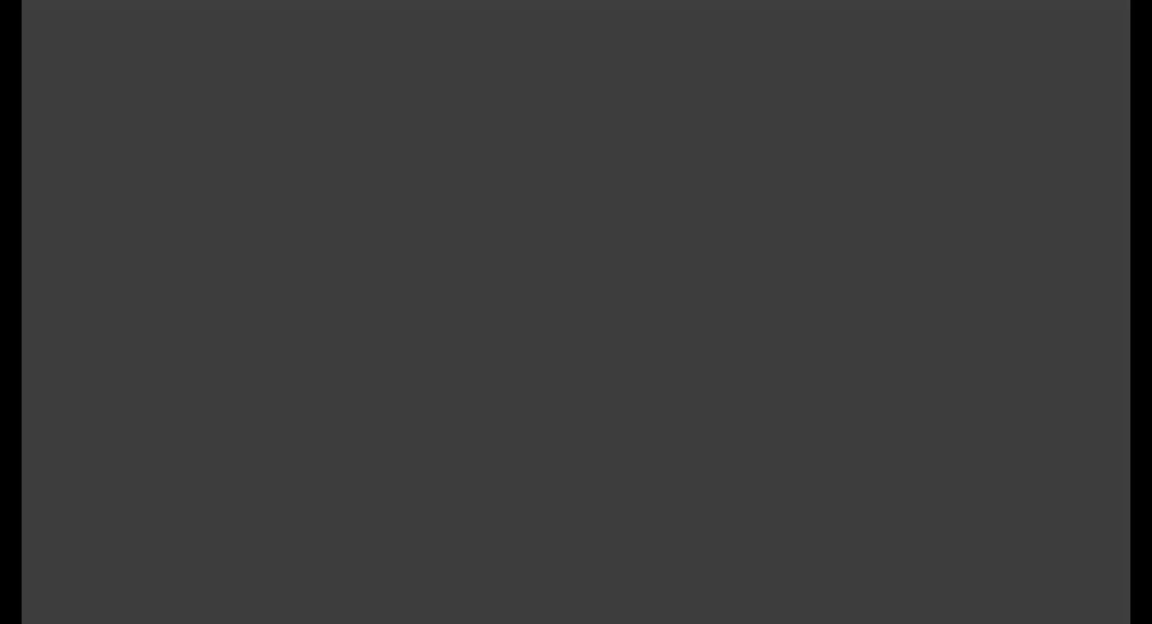